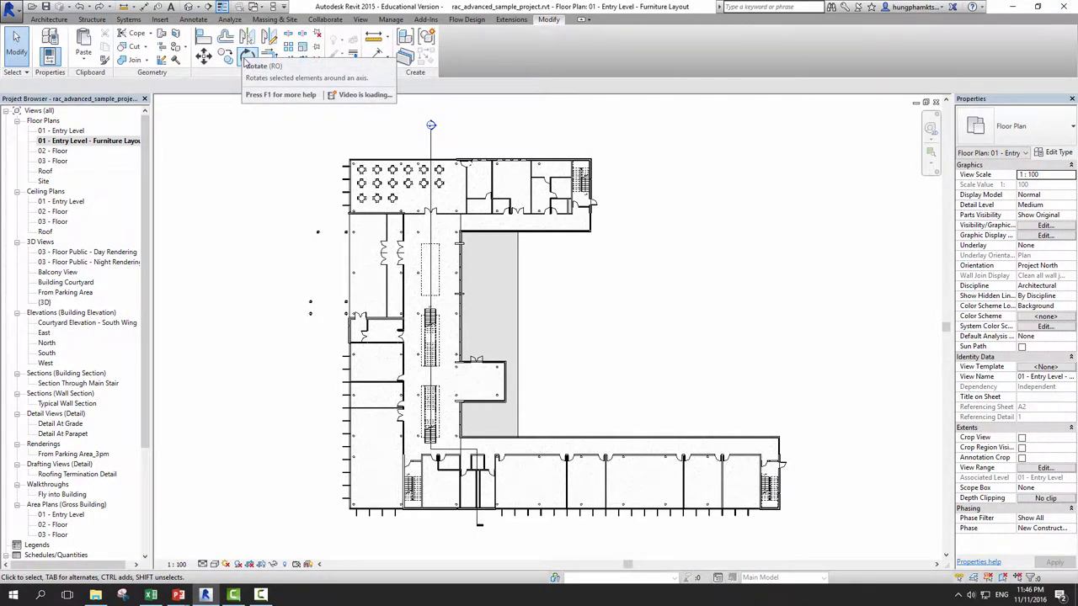
- Zoom into the upper wing and pan to the small rooms beside the UP stair
middle_drag(572, 345, 545, 349)
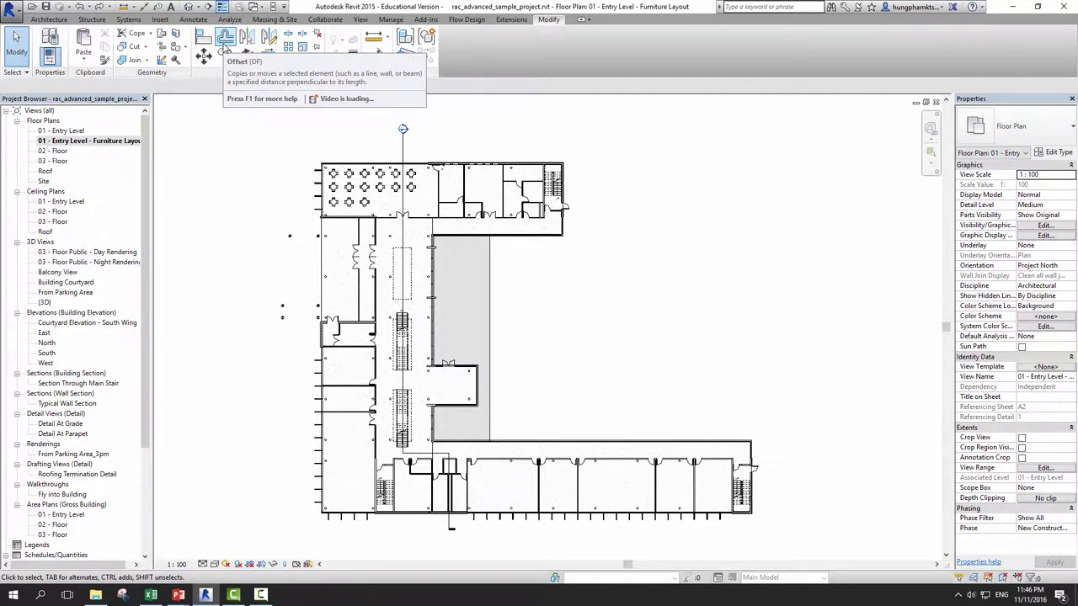
mouse_move(226, 38)
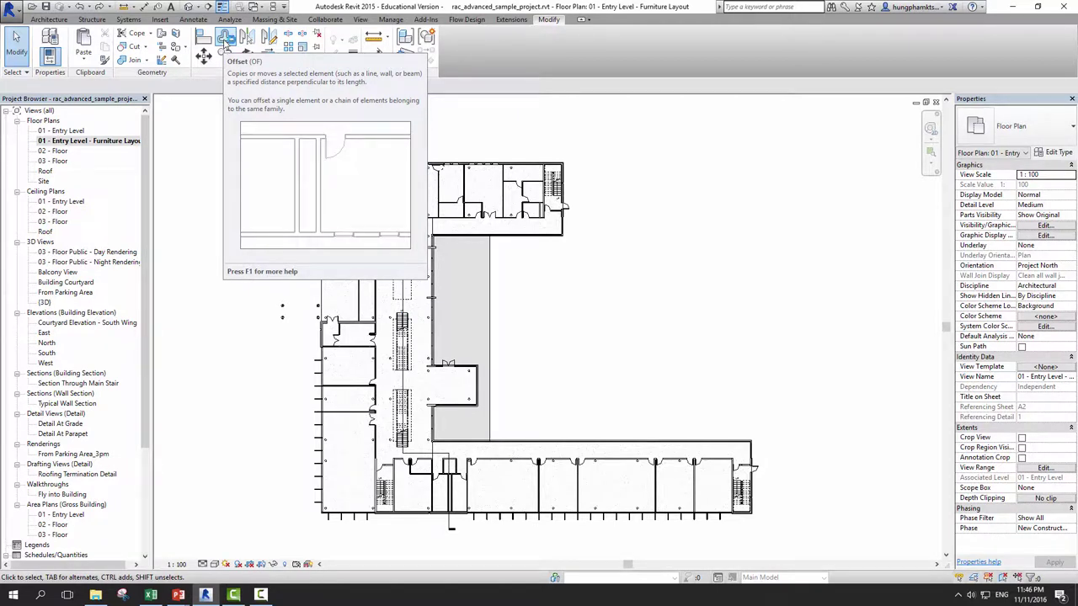
scroll(421, 184, up, 2)
scroll(358, 286, up, 3)
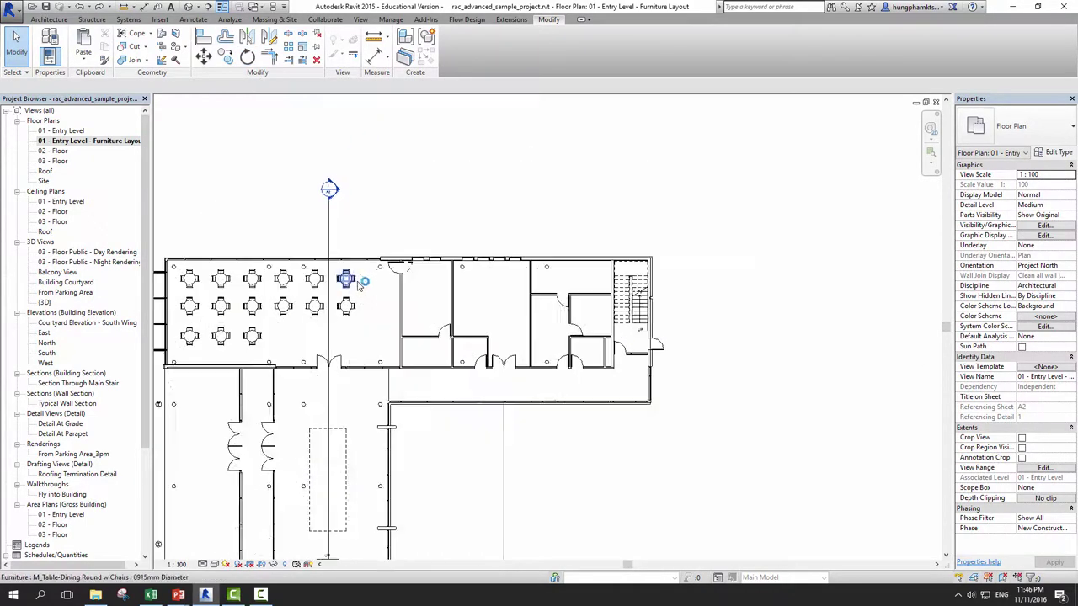
scroll(371, 295, up, 2)
scroll(447, 378, up, 1)
scroll(421, 383, up, 1)
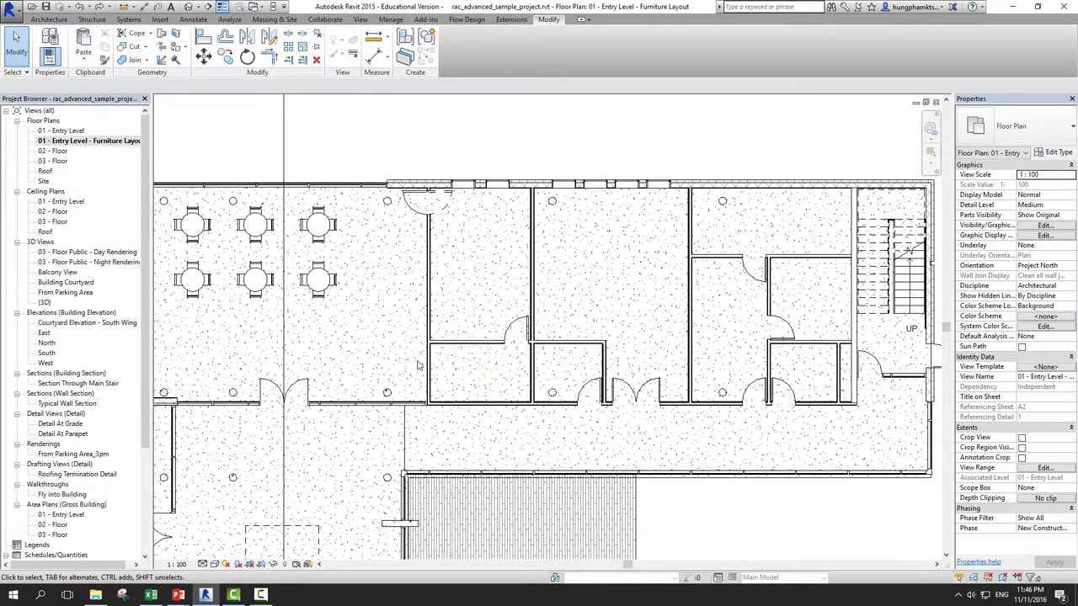
scroll(417, 365, up, 1)
middle_drag(593, 324, 459, 351)
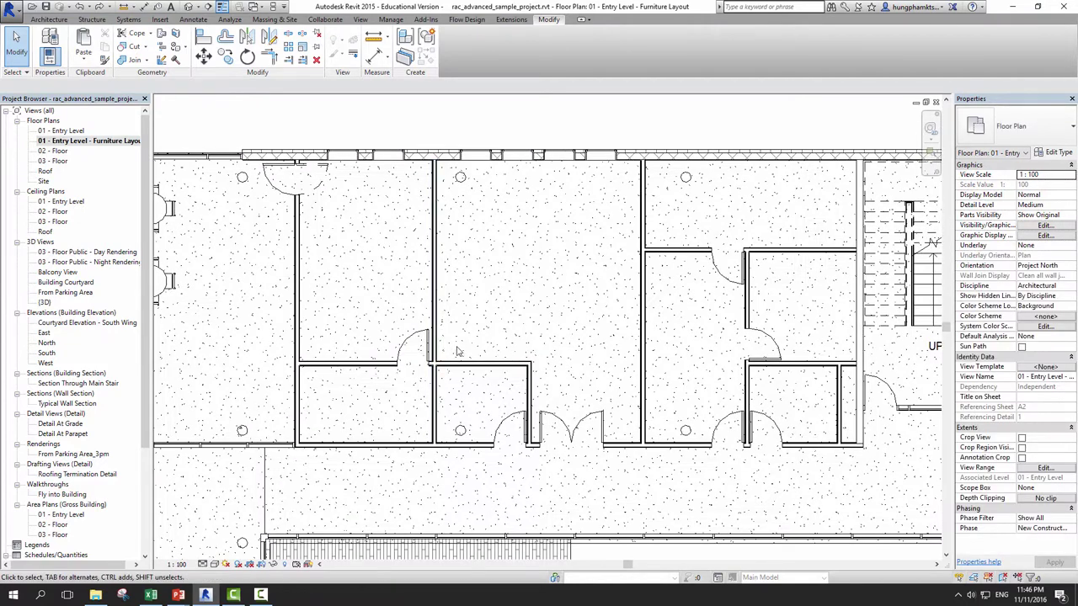
scroll(539, 393, up, 1)
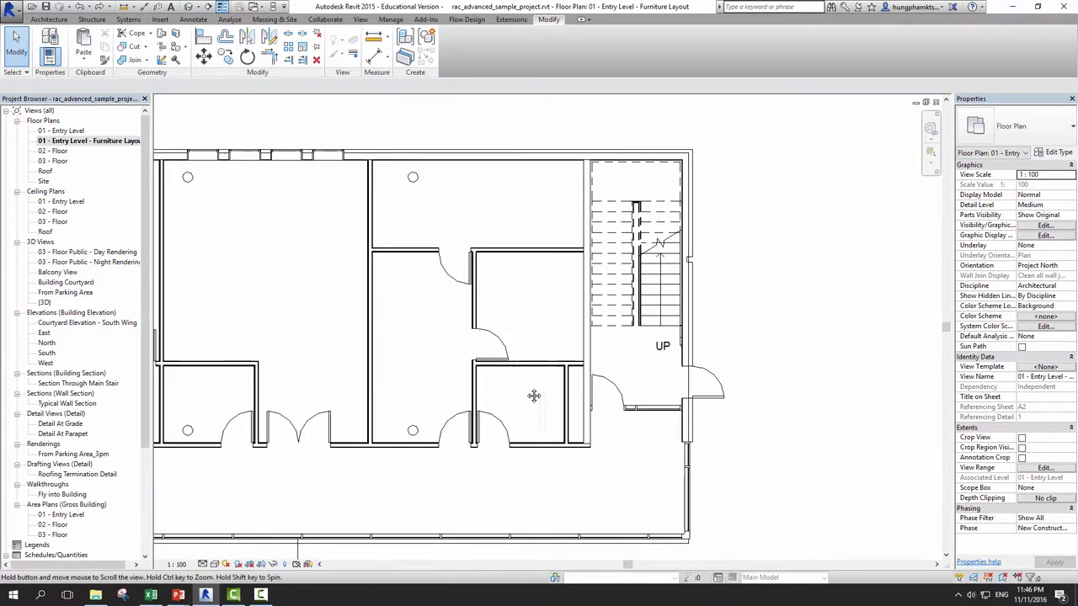
scroll(547, 392, up, 2)
scroll(559, 393, up, 1)
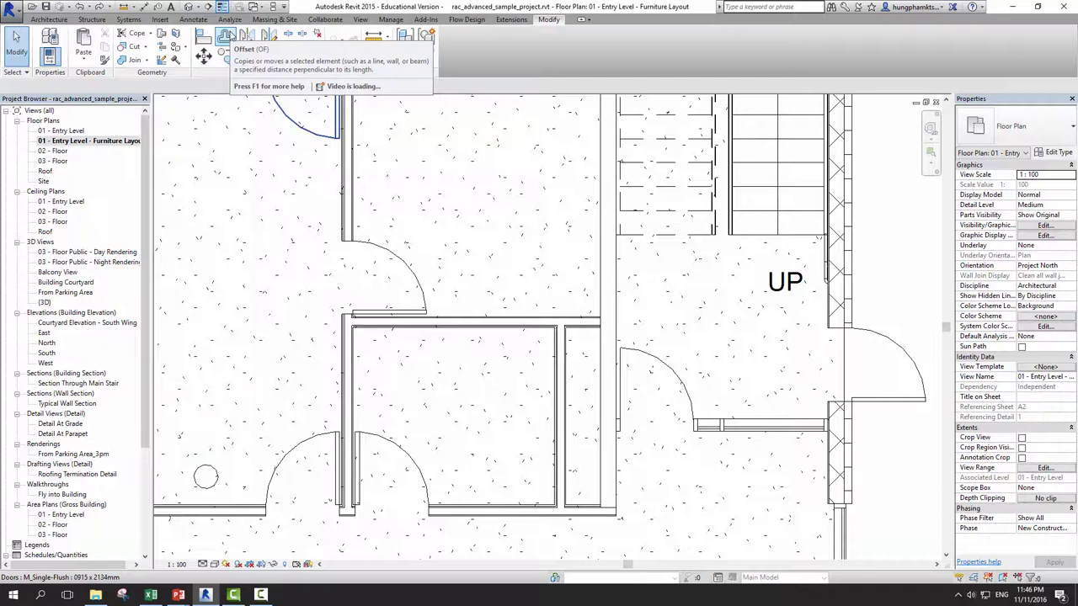
- Start Offset, try Numerical with 1500.0, then return the options bar to Graphical
click(229, 35)
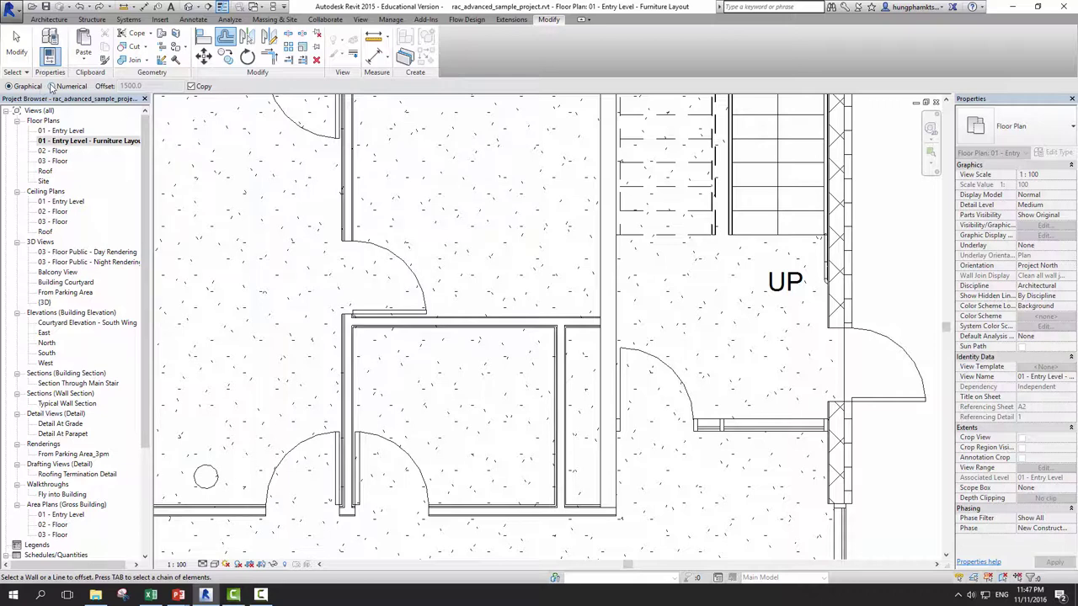
click(52, 88)
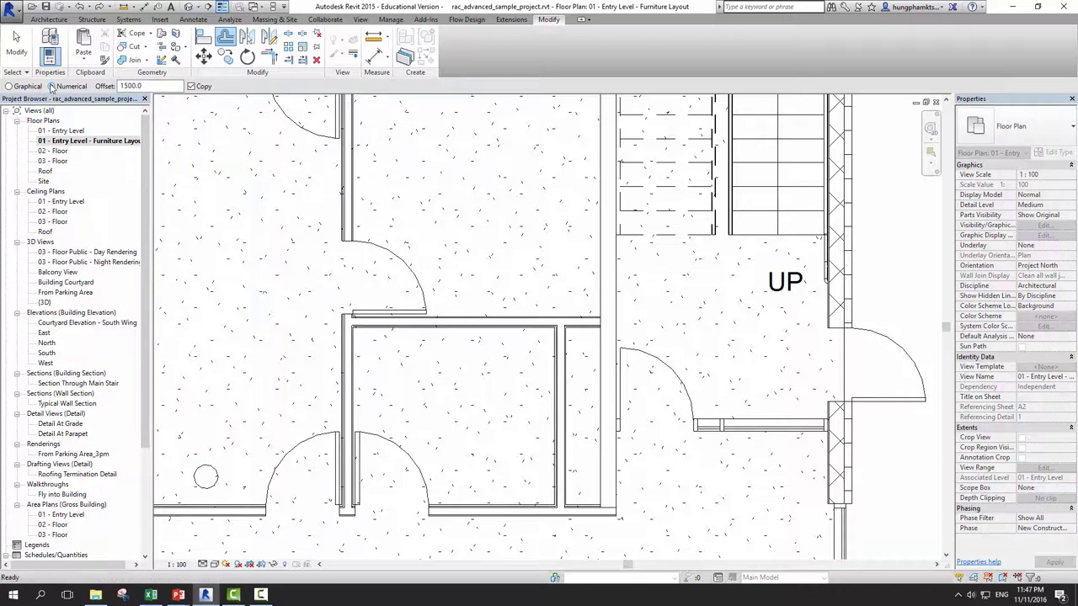
double_click(147, 84)
click(8, 87)
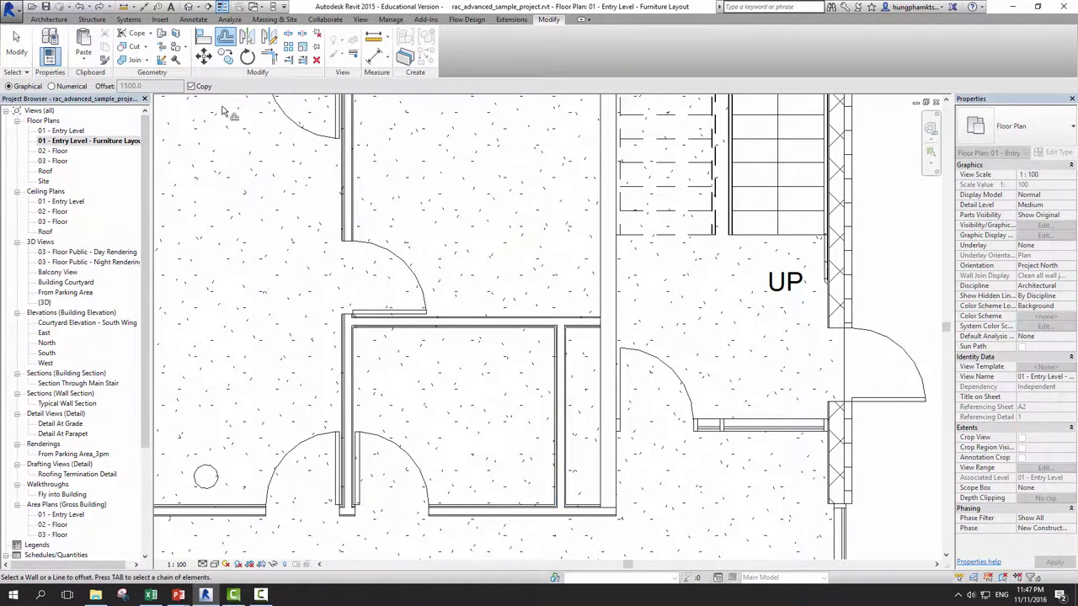
- With Copy on, pick the 138mm vertical partition wall and enter a 1500 offset to its left
click(191, 86)
click(561, 364)
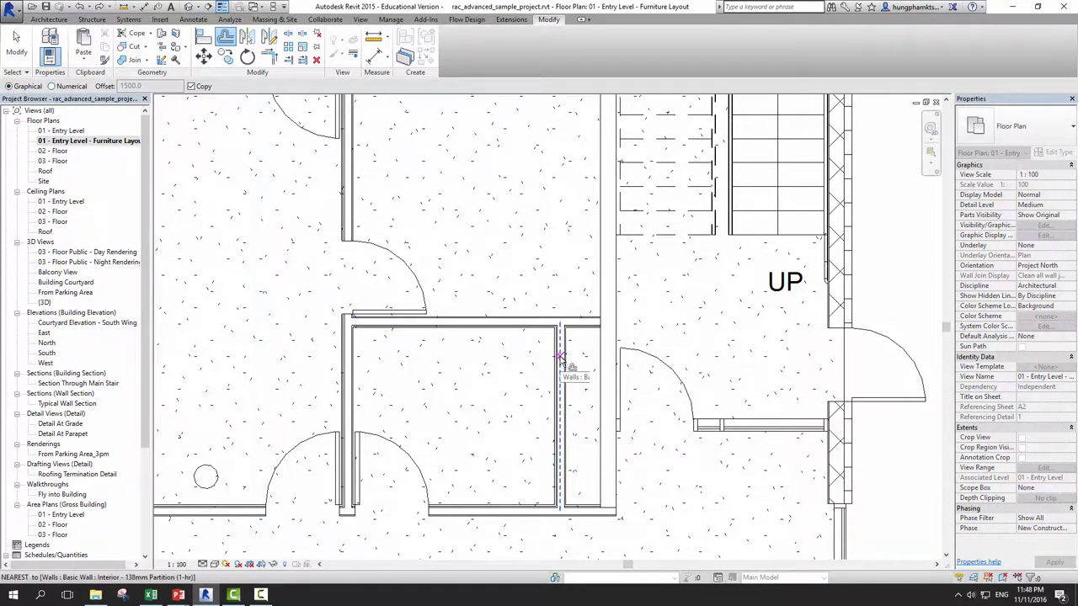
scroll(560, 380, up, 1)
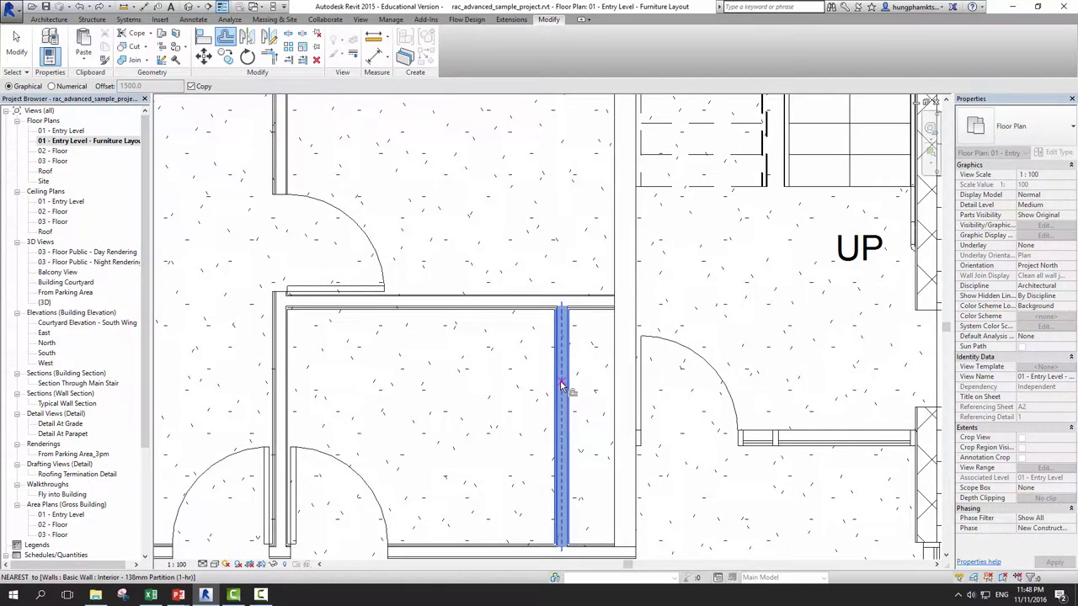
scroll(560, 380, up, 1)
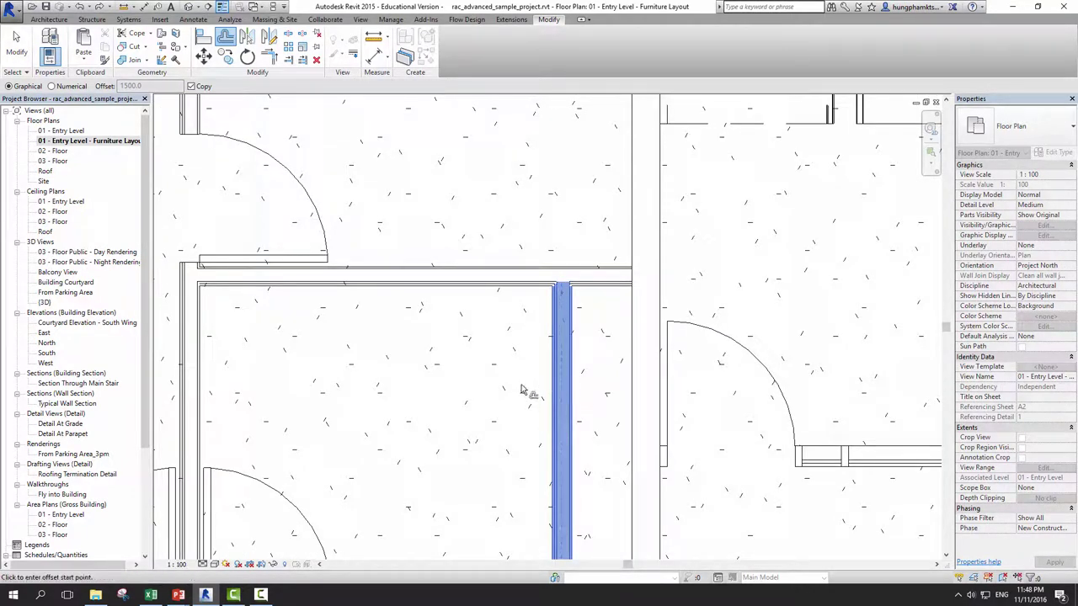
scroll(556, 387, up, 1)
scroll(553, 393, up, 1)
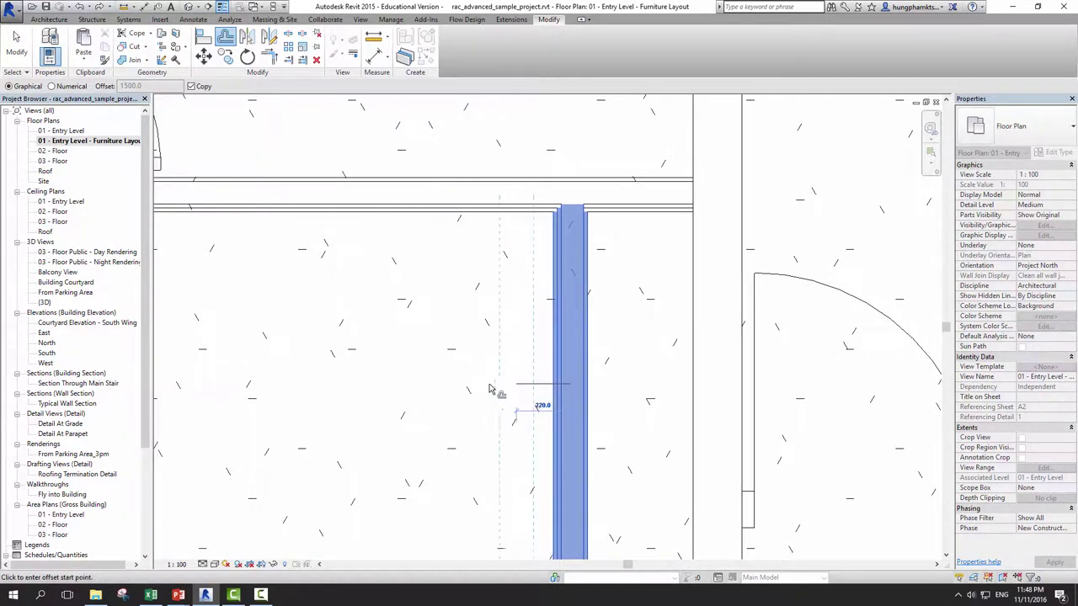
scroll(489, 396, down, 1)
scroll(477, 404, down, 1)
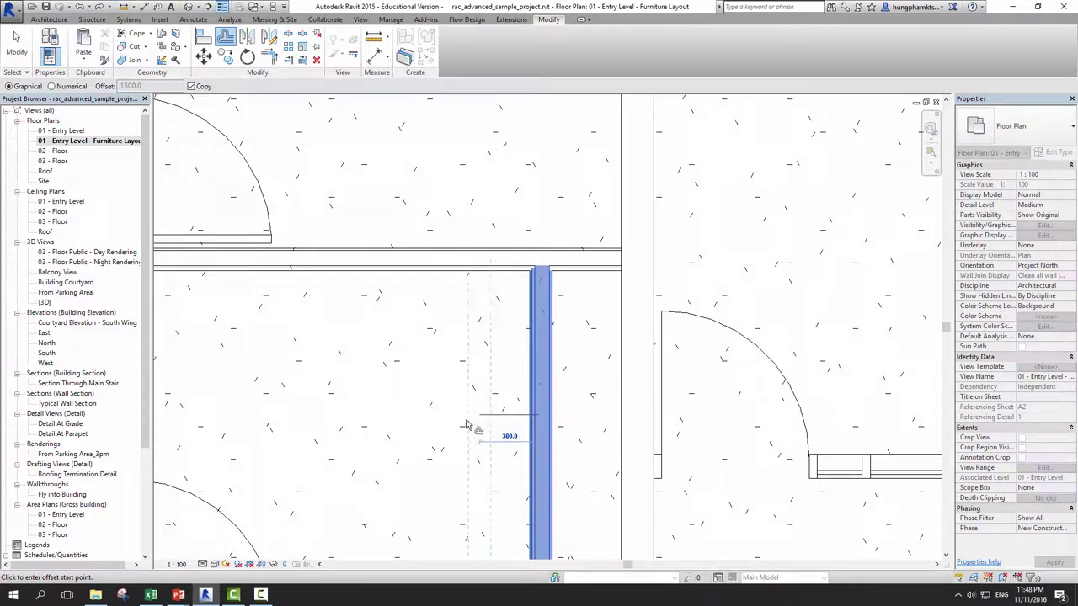
middle_drag(430, 391, 426, 386)
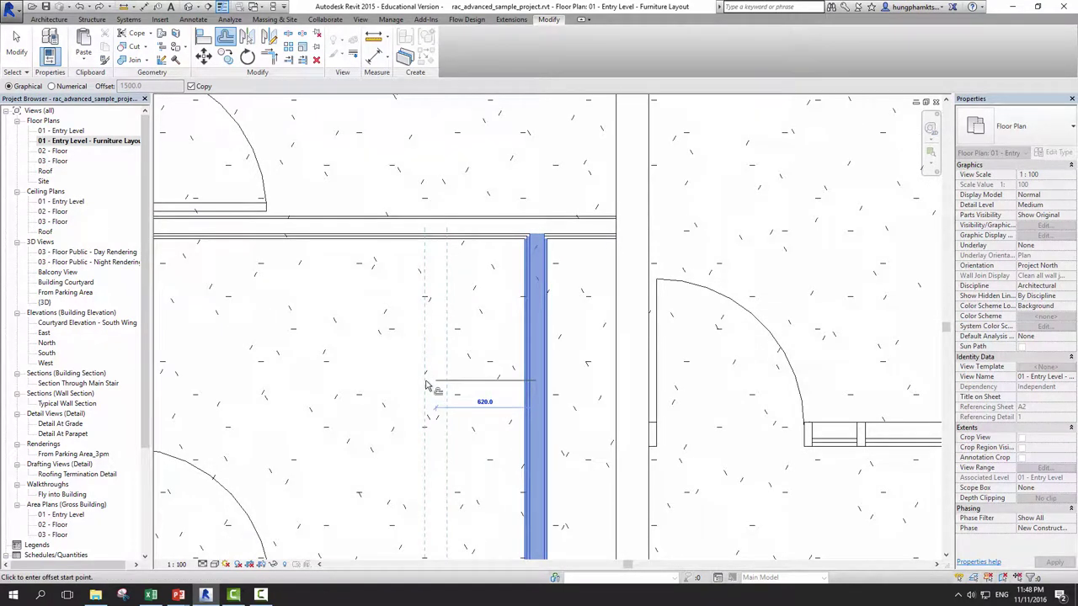
text(150)
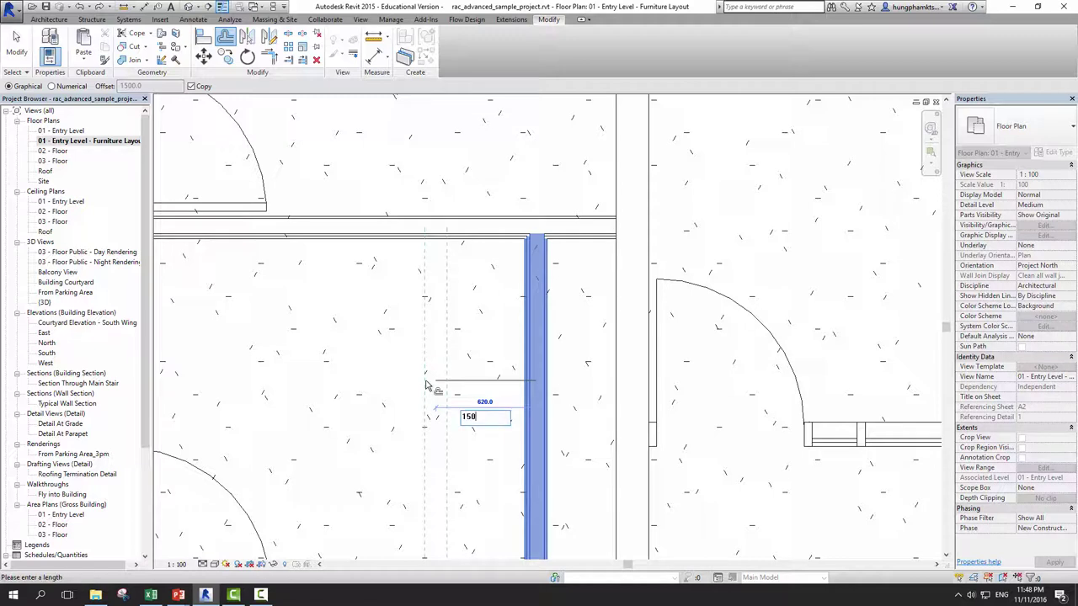
text(0)
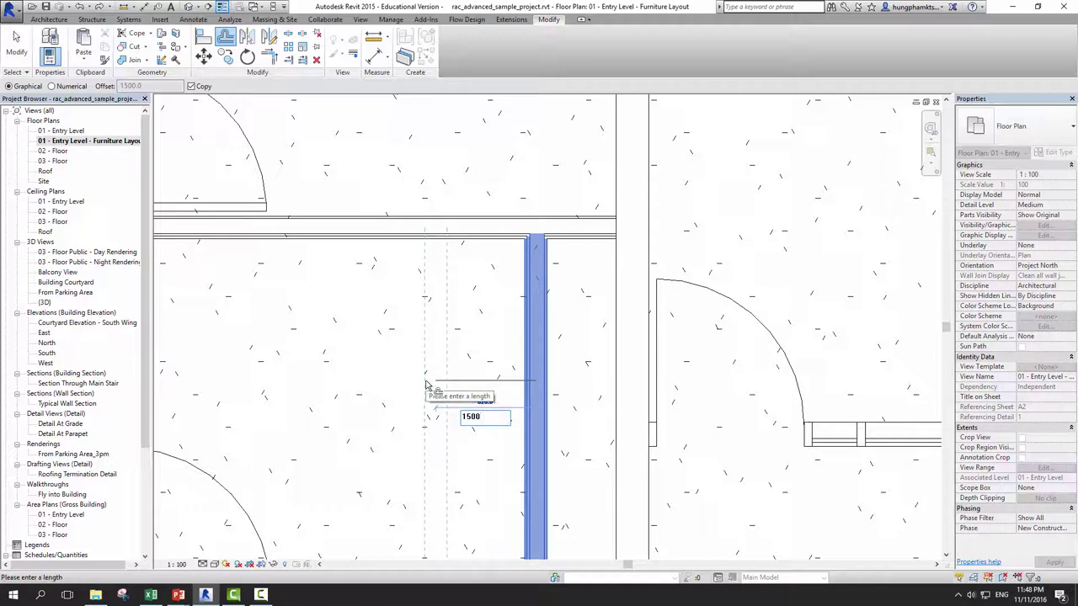
key(Return)
scroll(426, 387, down, 3)
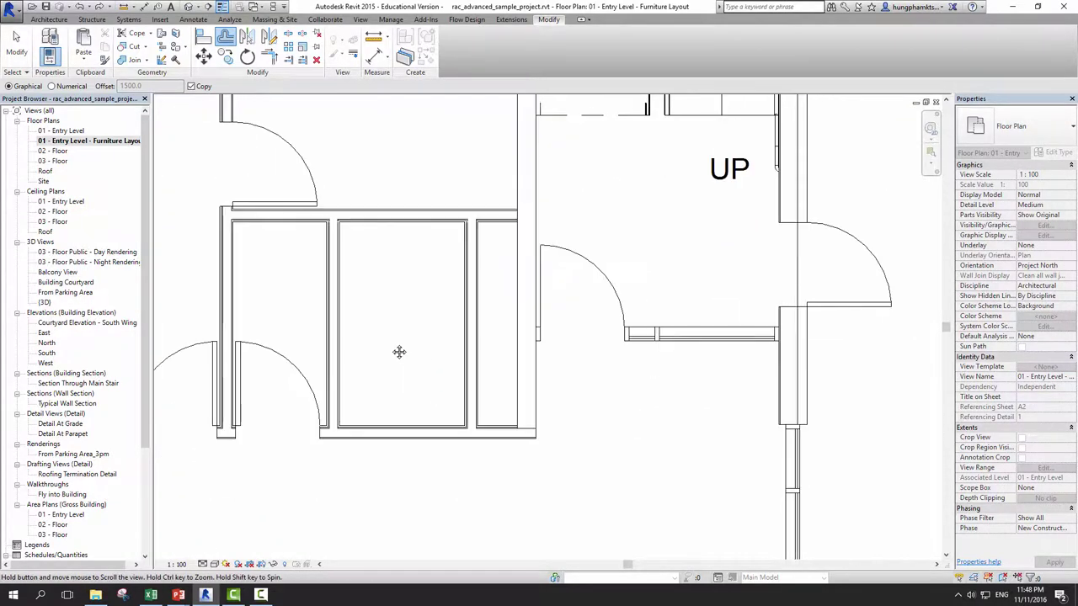
- Offset a copy of the middle room's left wall 880 to the right
scroll(394, 338, up, 2)
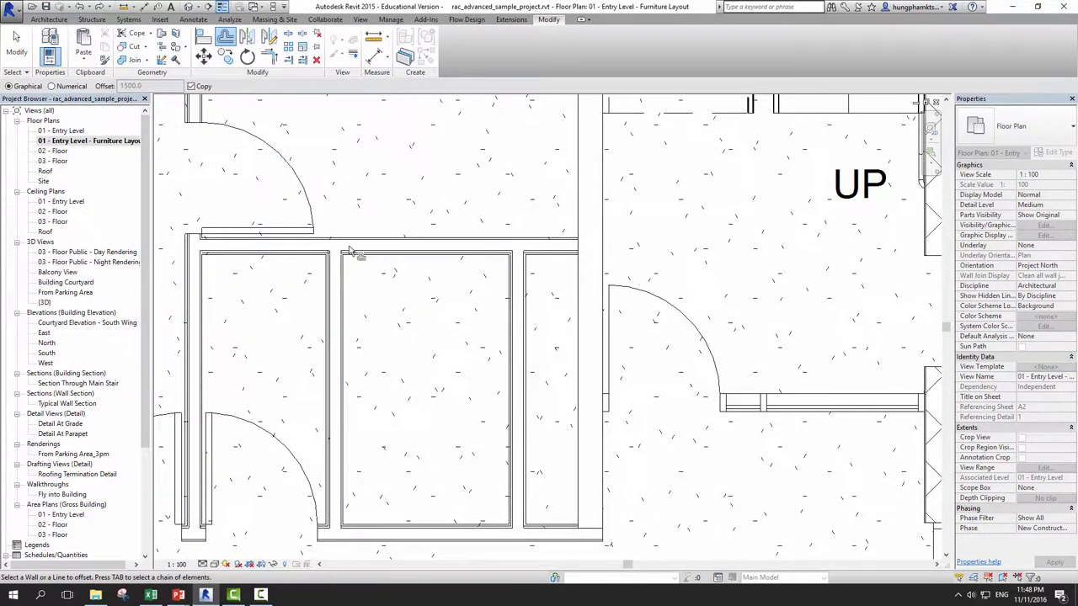
click(330, 344)
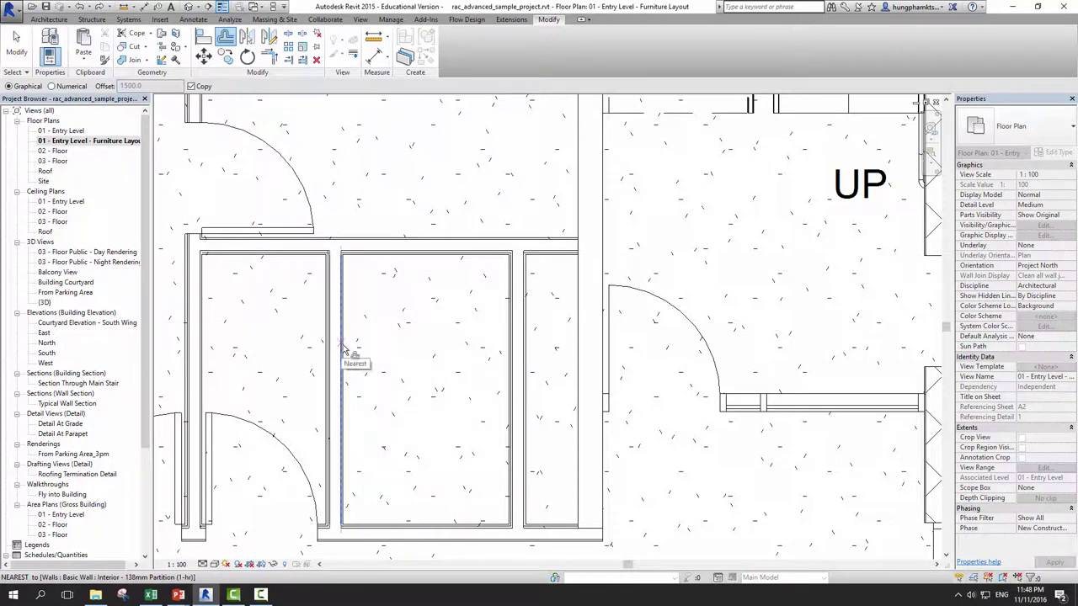
click(347, 345)
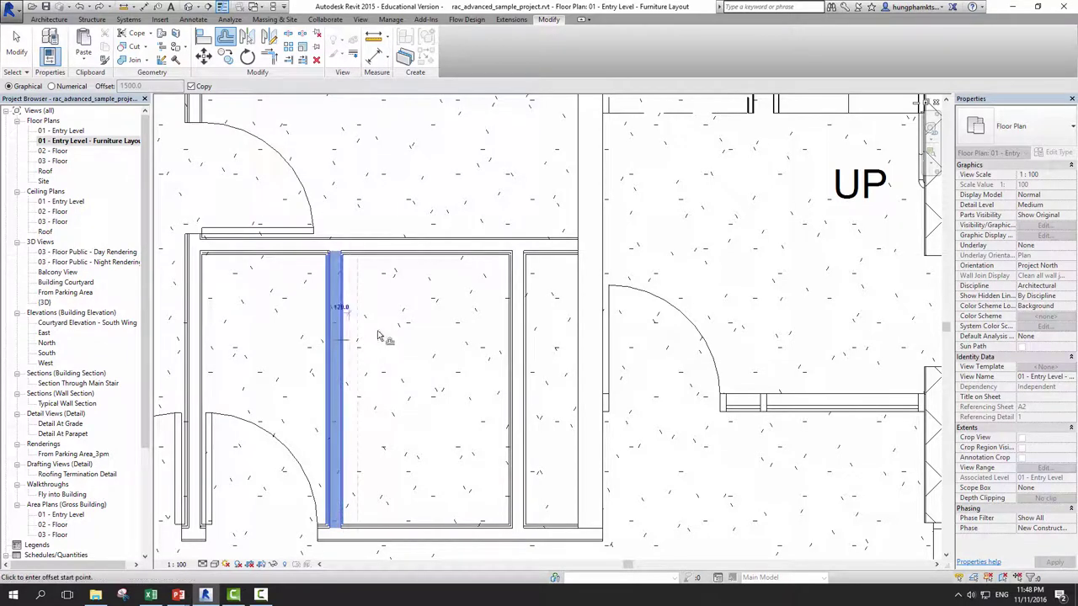
click(452, 348)
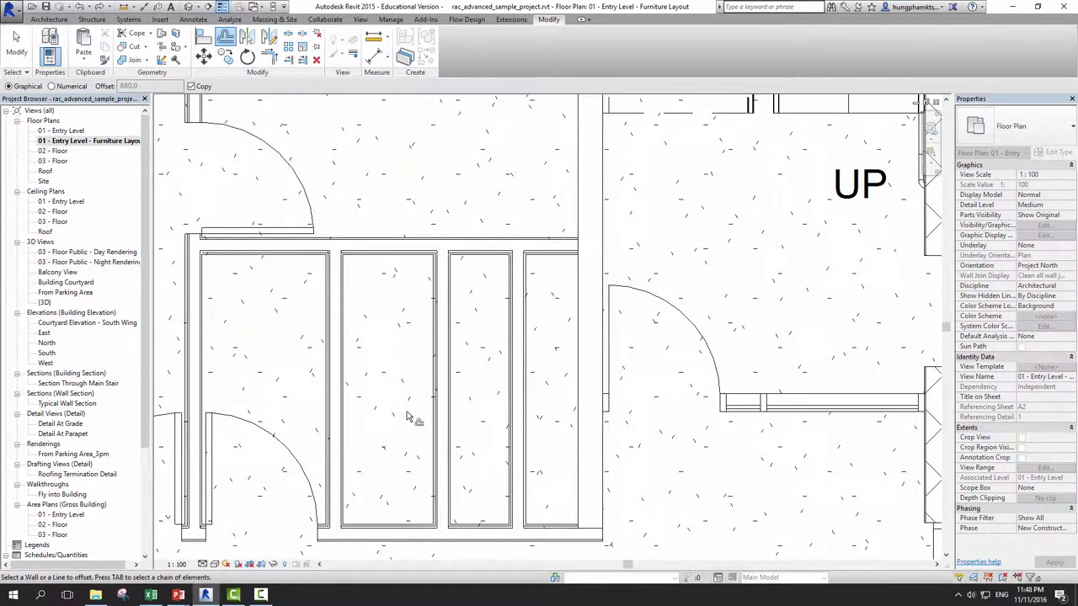
scroll(465, 455, down, 2)
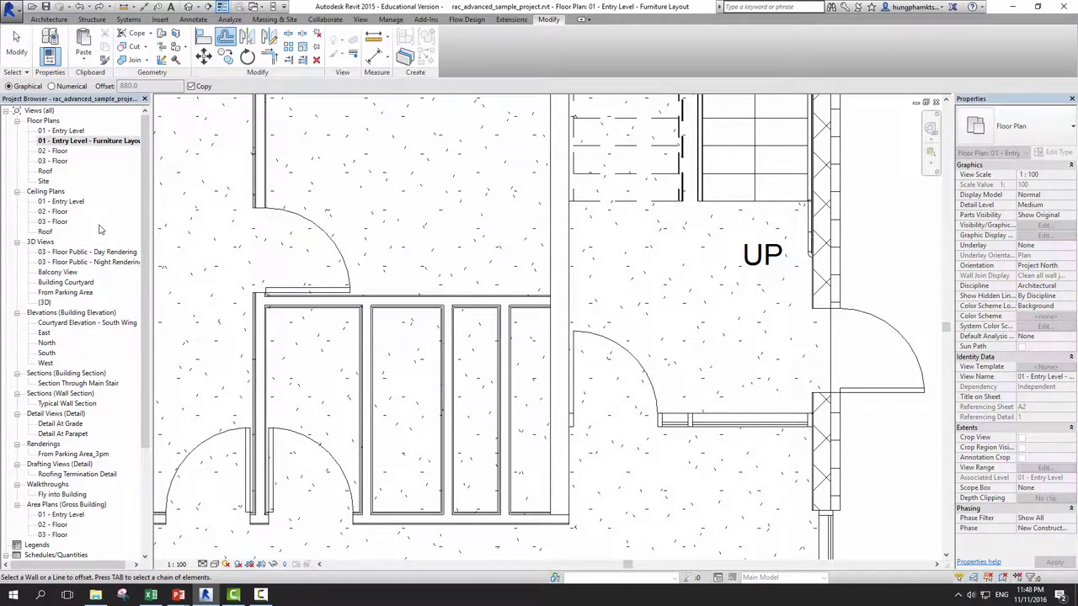
scroll(471, 400, up, 1)
scroll(472, 400, up, 1)
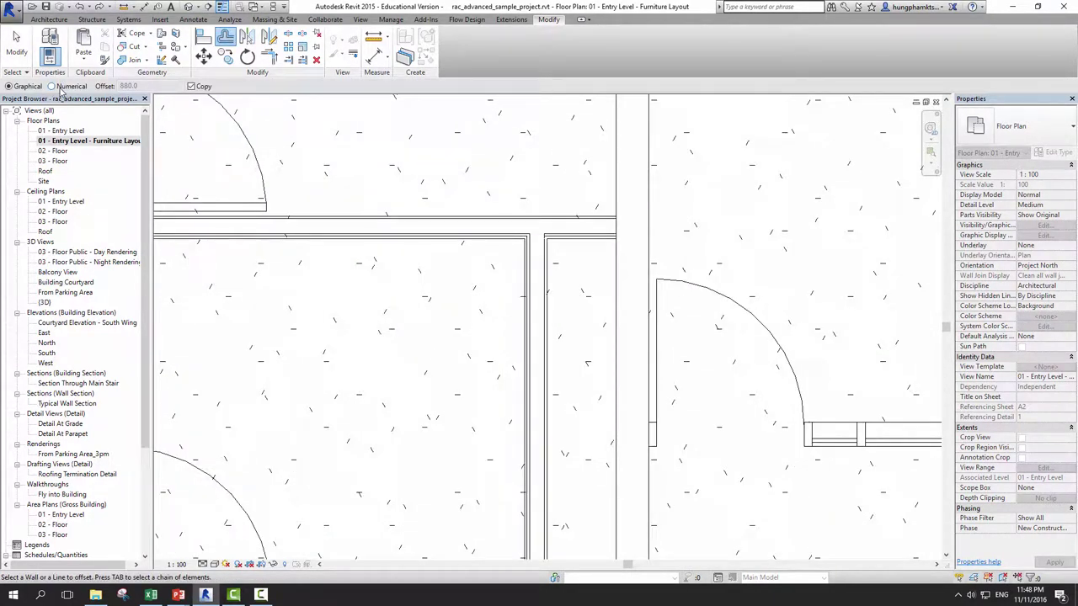
- Switch Offset to Numerical with 1500 entered, then exit the tool via Modify
click(61, 87)
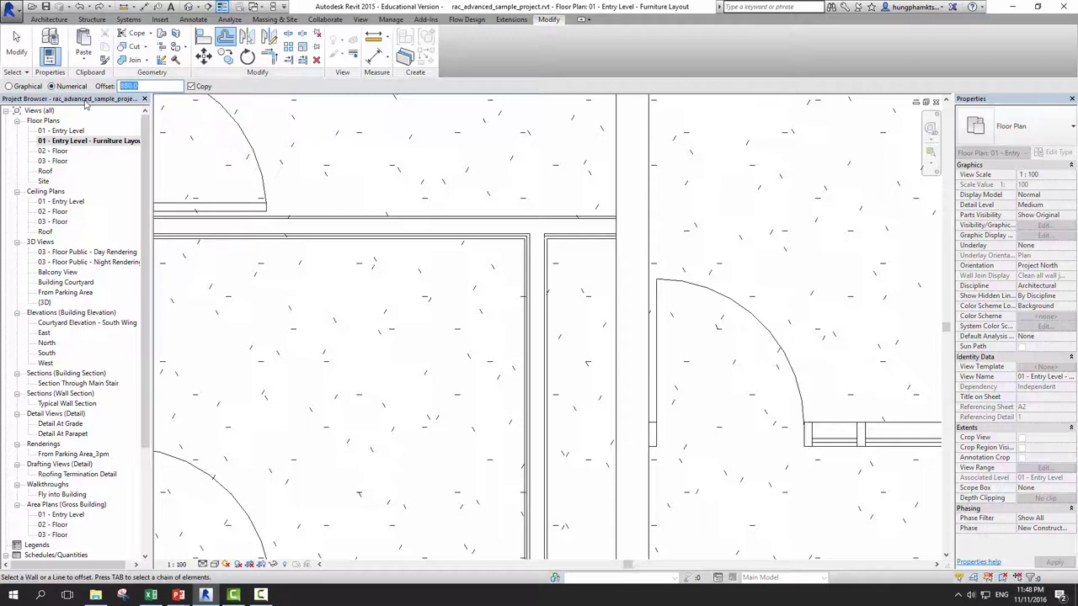
text(1500)
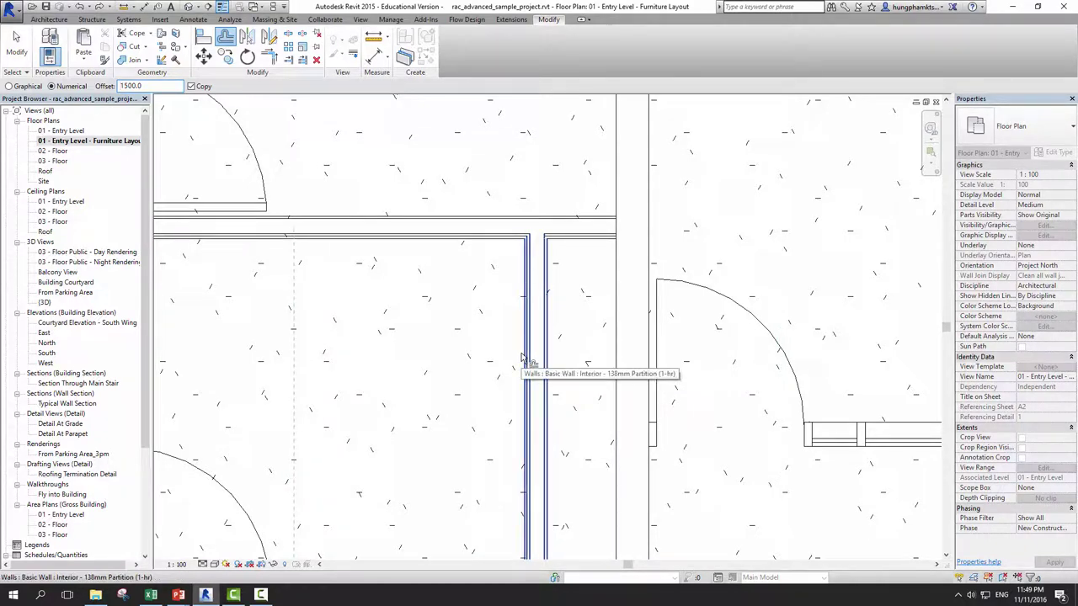
scroll(523, 362, down, 3)
mouse_move(392, 356)
middle_down()
mouse_move(421, 362)
mouse_move(423, 401)
middle_up()
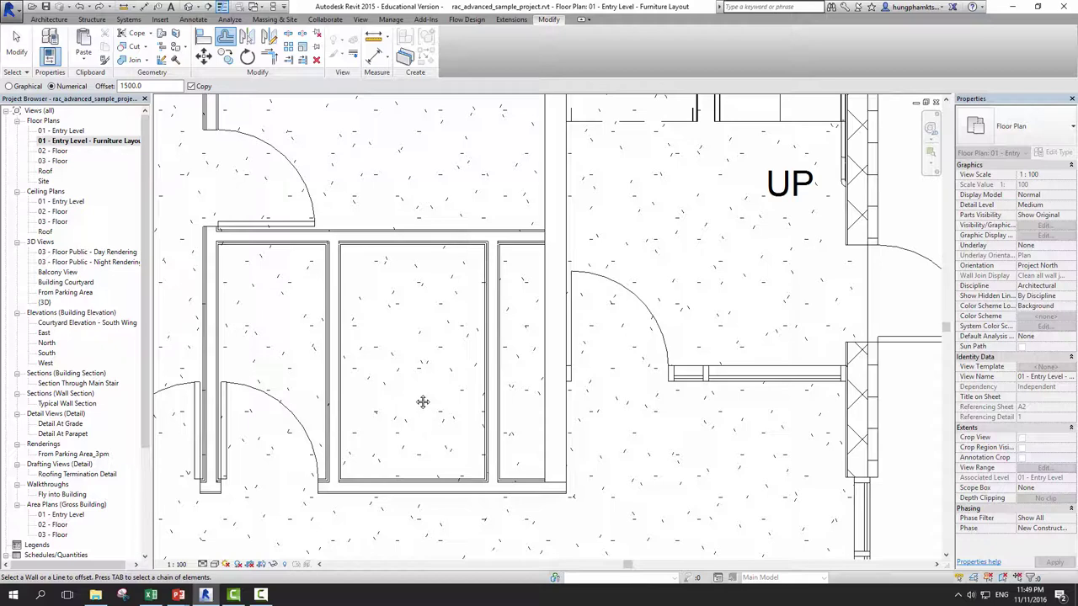
click(17, 46)
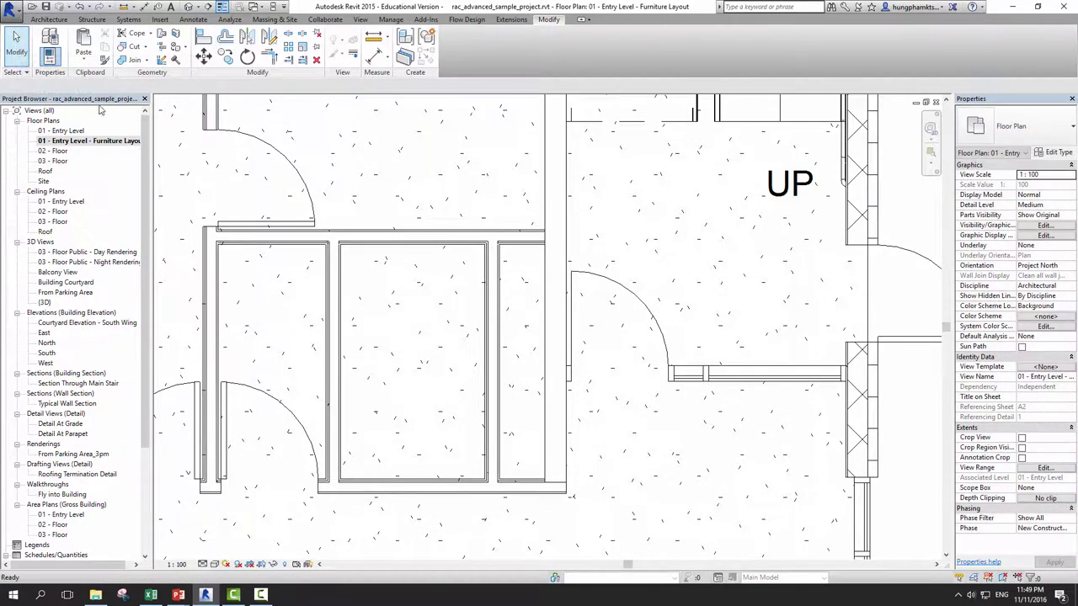
- Zoom out and pan to the round dining tables beside the new partition walls
middle_drag(417, 310, 430, 398)
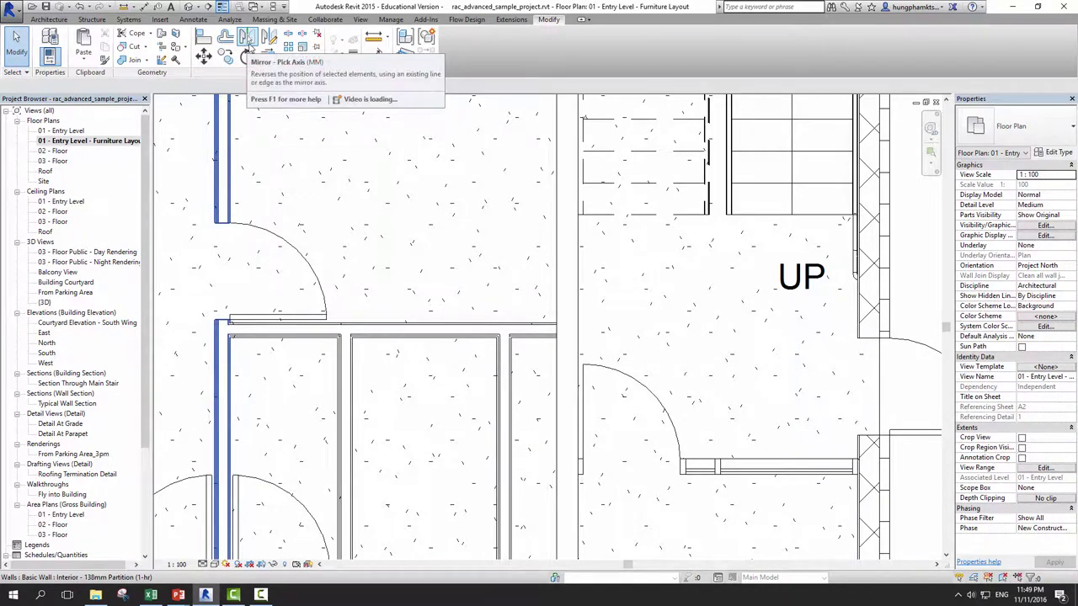
middle_drag(439, 201, 444, 208)
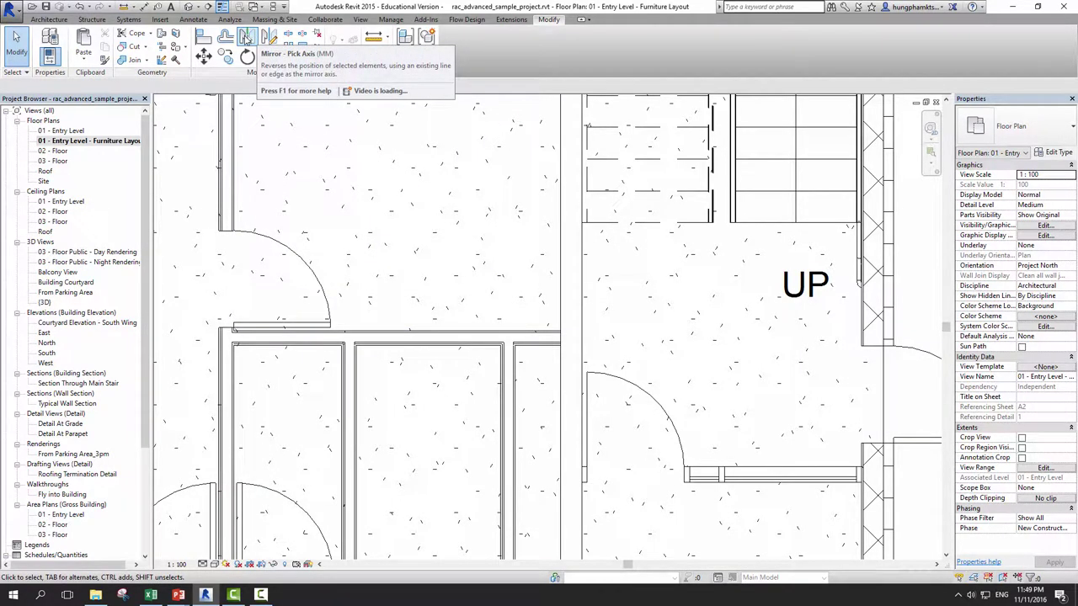
scroll(368, 258, down, 3)
scroll(368, 258, down, 2)
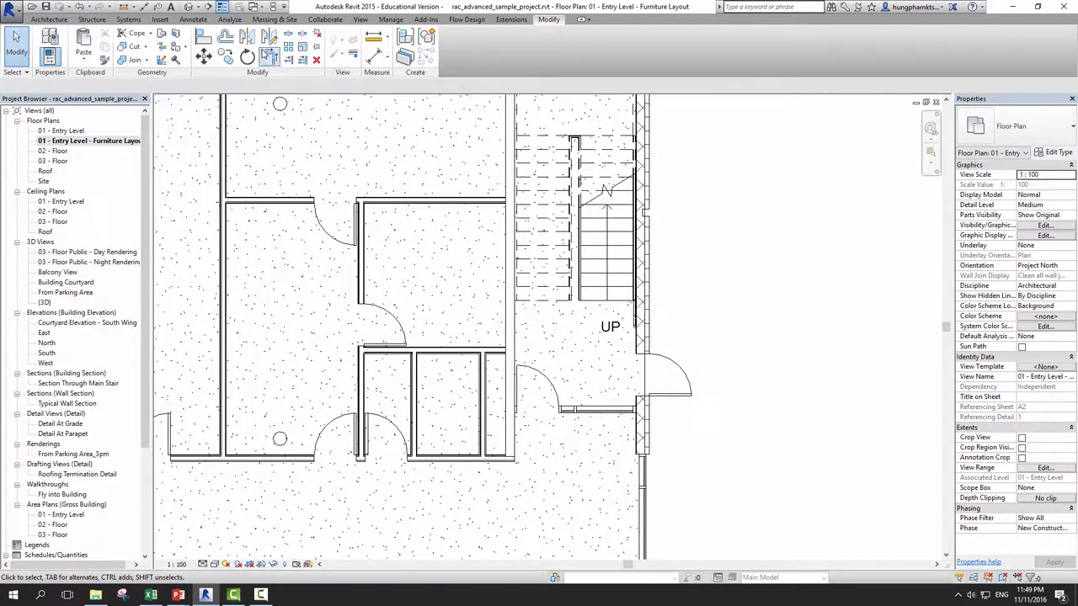
scroll(392, 279, down, 2)
mouse_move(392, 279)
middle_down()
mouse_move(452, 308)
mouse_move(395, 331)
mouse_move(682, 320)
mouse_move(471, 332)
mouse_move(522, 318)
middle_up()
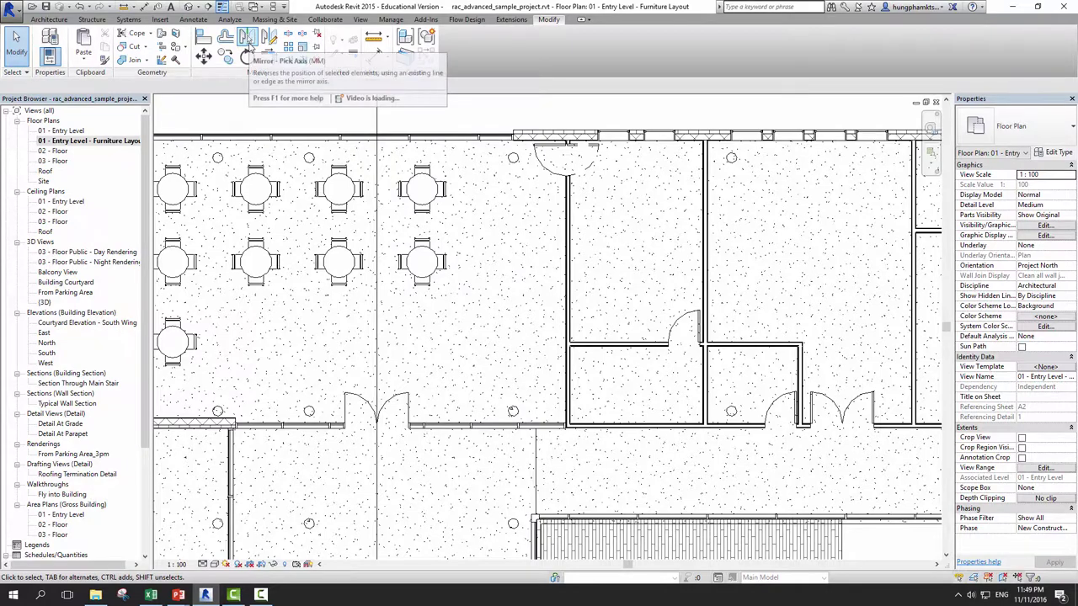
scroll(405, 425, down, 2)
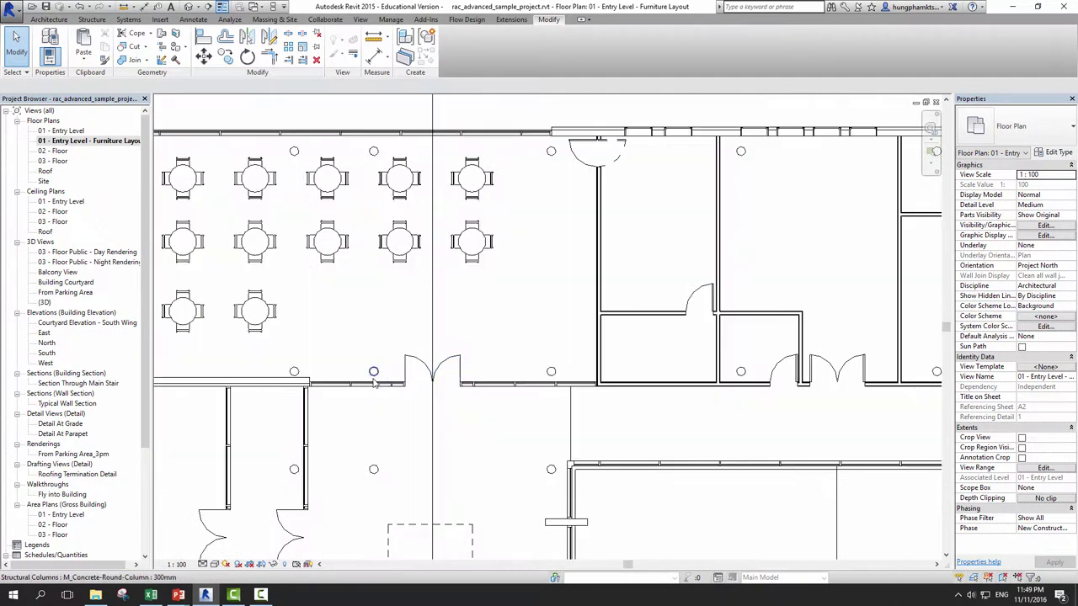
scroll(454, 276, up, 2)
scroll(455, 276, down, 1)
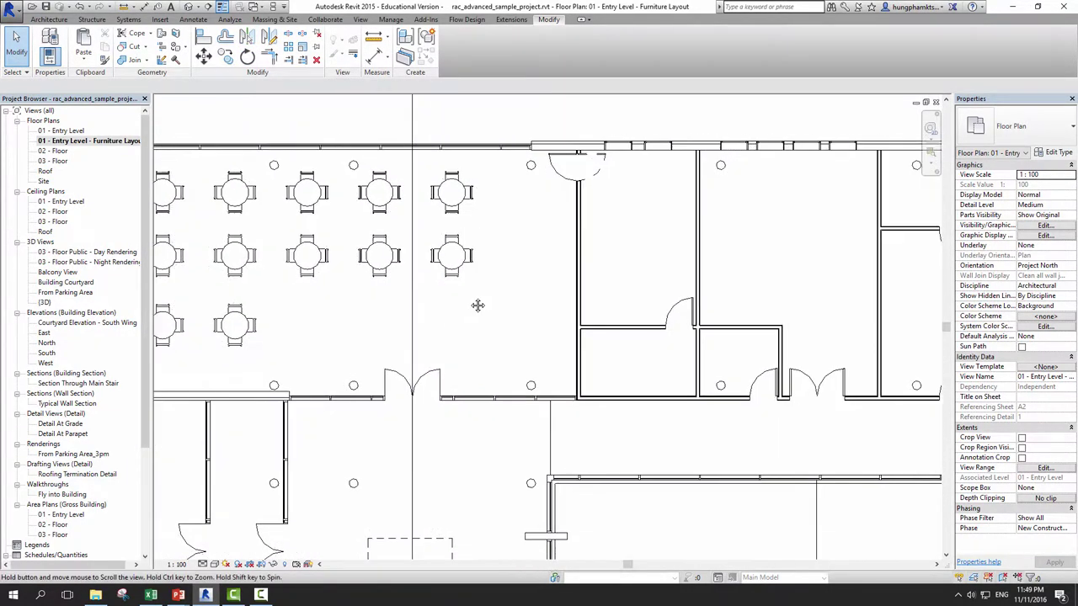
scroll(427, 329, up, 1)
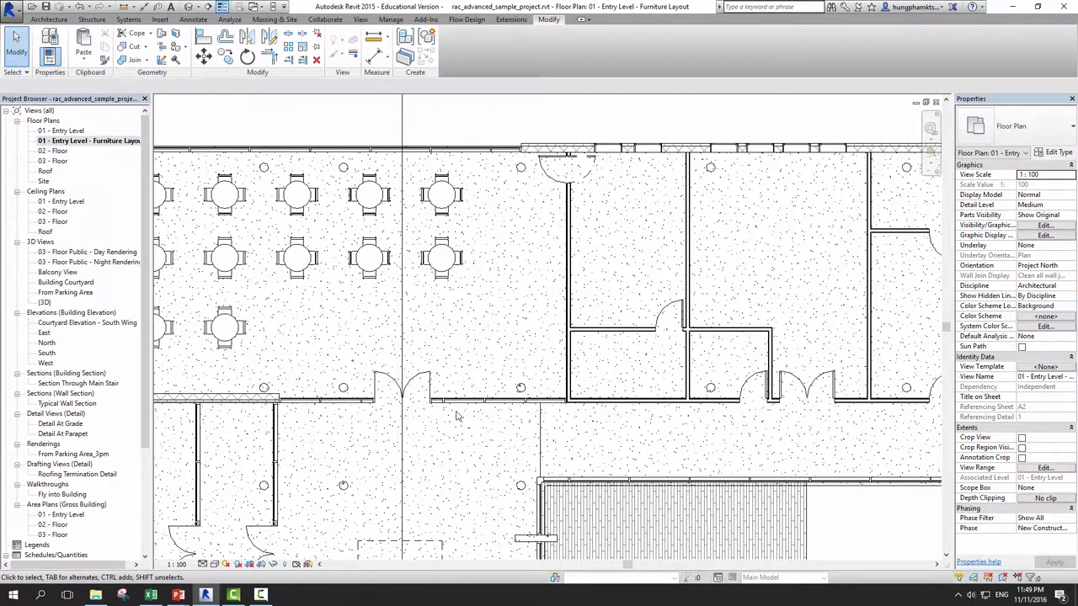
scroll(565, 269, up, 1)
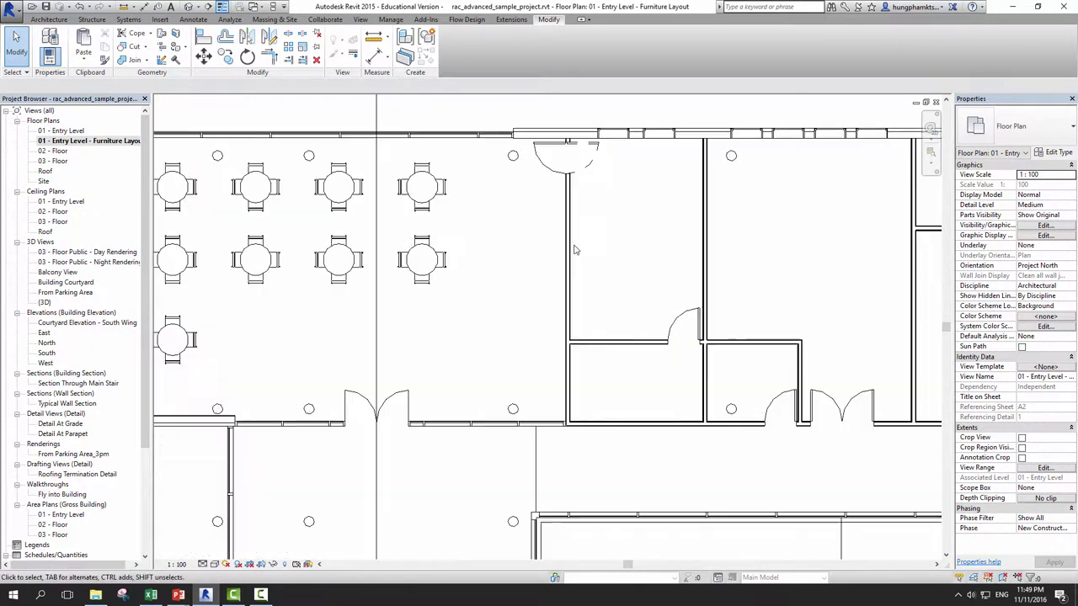
scroll(566, 270, up, 1)
middle_drag(574, 267, 498, 349)
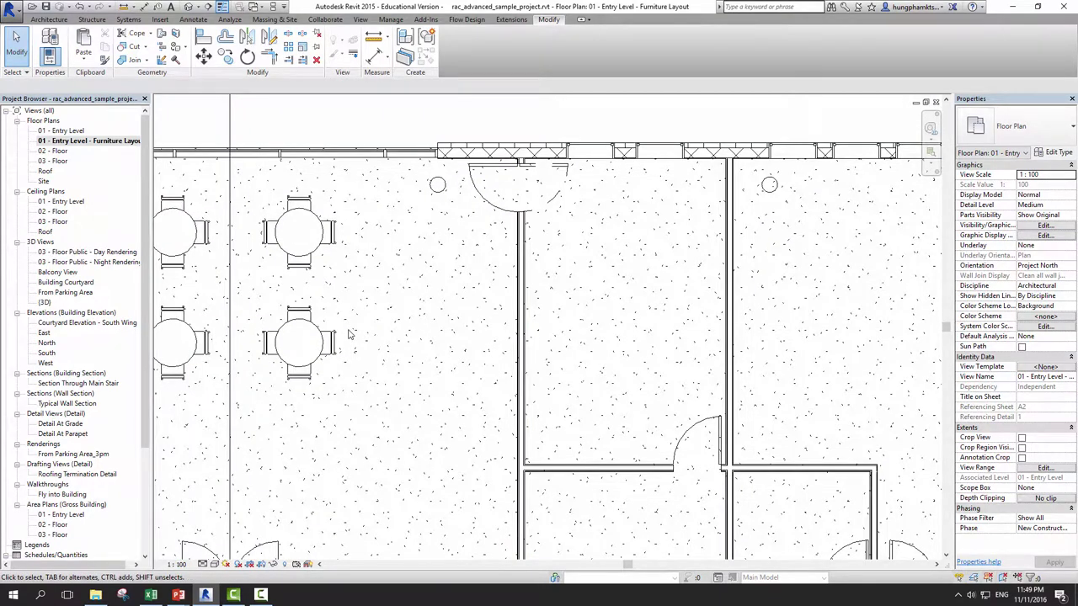
- Mirror a copy of the 0915mm round table with chairs across the partition wall using Pick Axis
click(328, 348)
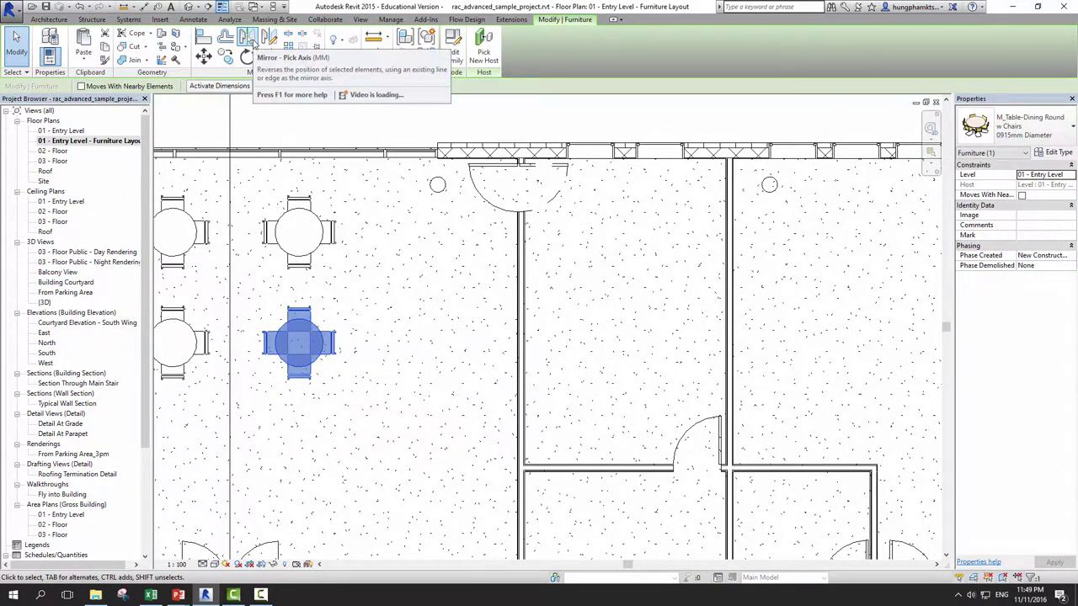
click(248, 39)
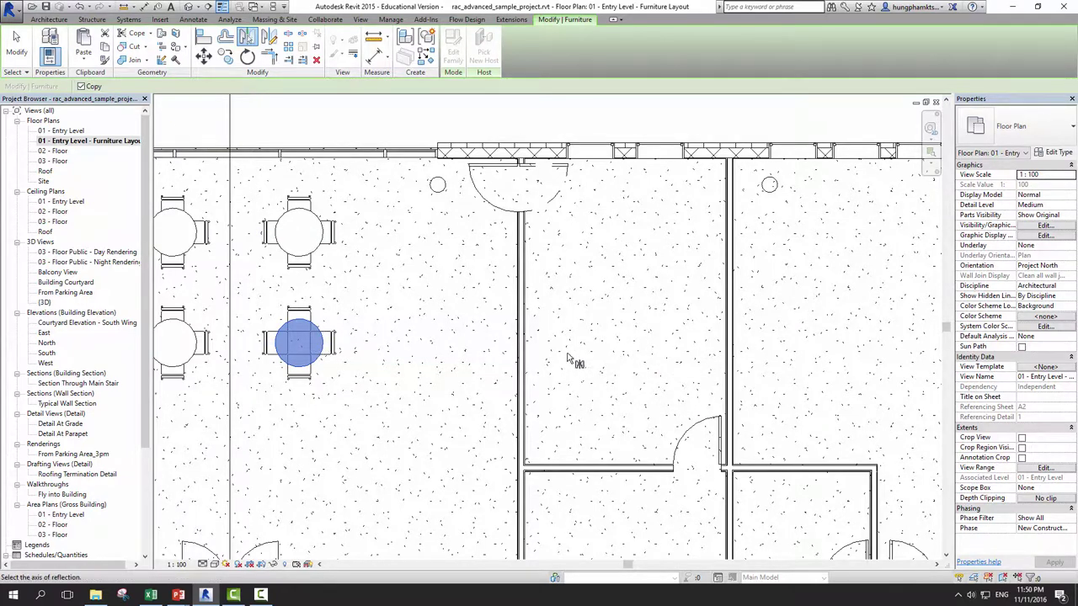
scroll(532, 325, up, 2)
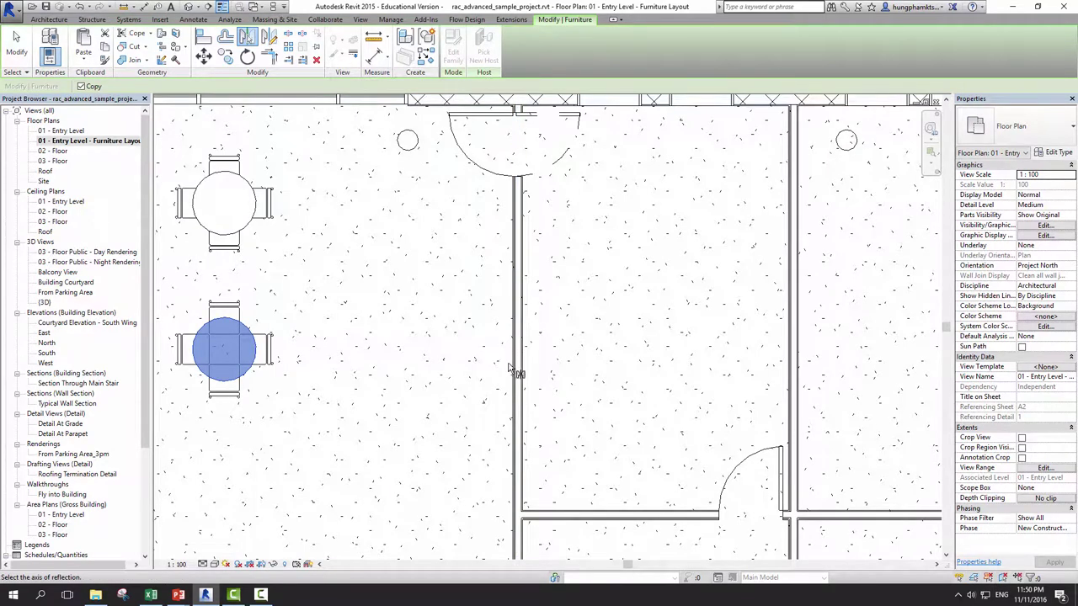
scroll(509, 368, up, 2)
scroll(477, 386, down, 2)
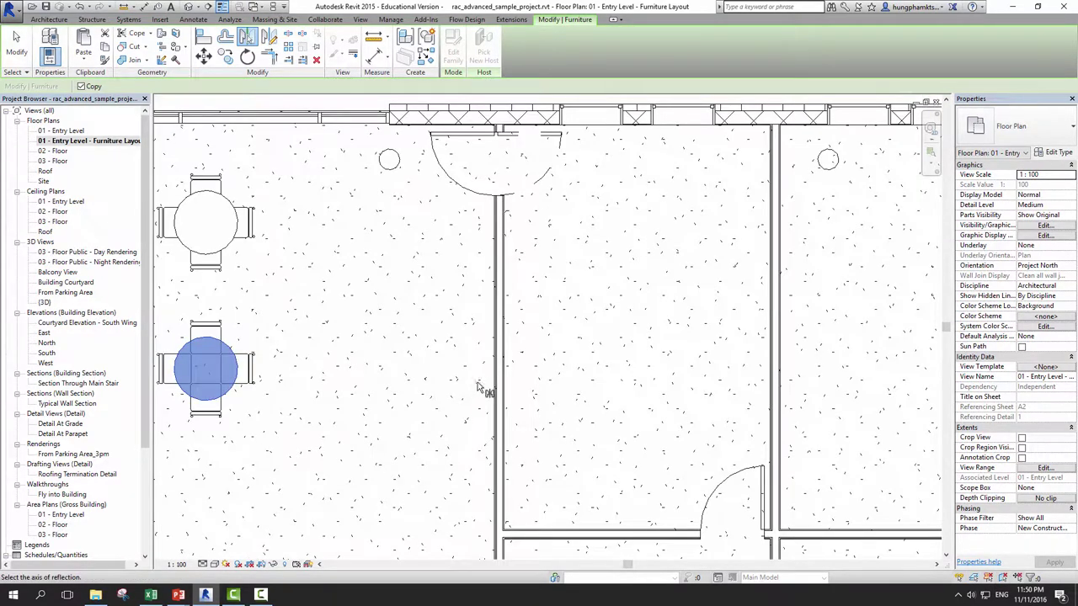
scroll(476, 385, up, 2)
scroll(510, 378, up, 1)
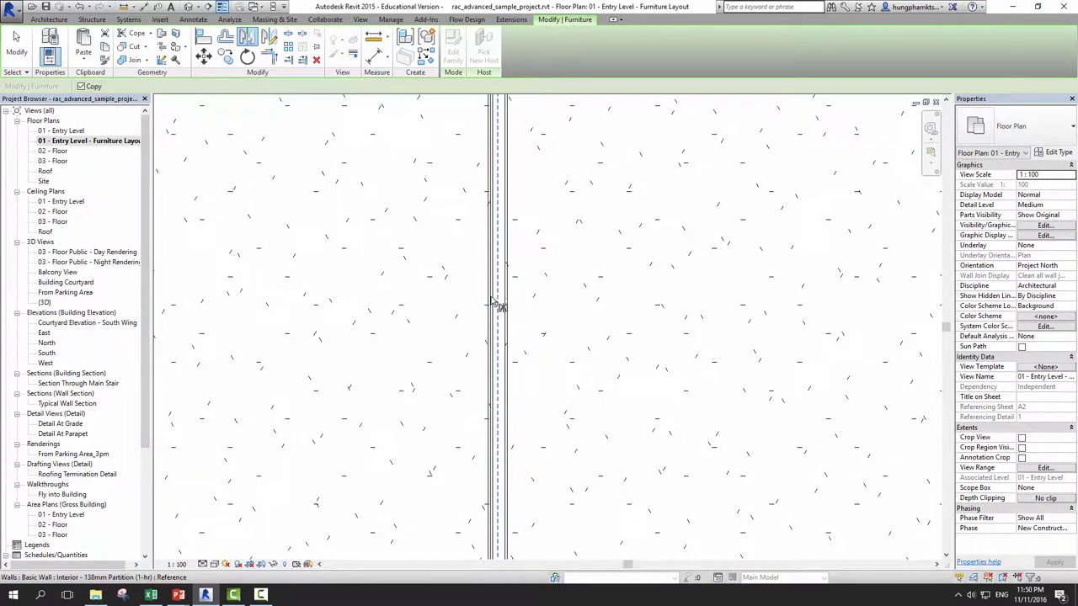
scroll(493, 404, down, 1)
scroll(496, 421, up, 1)
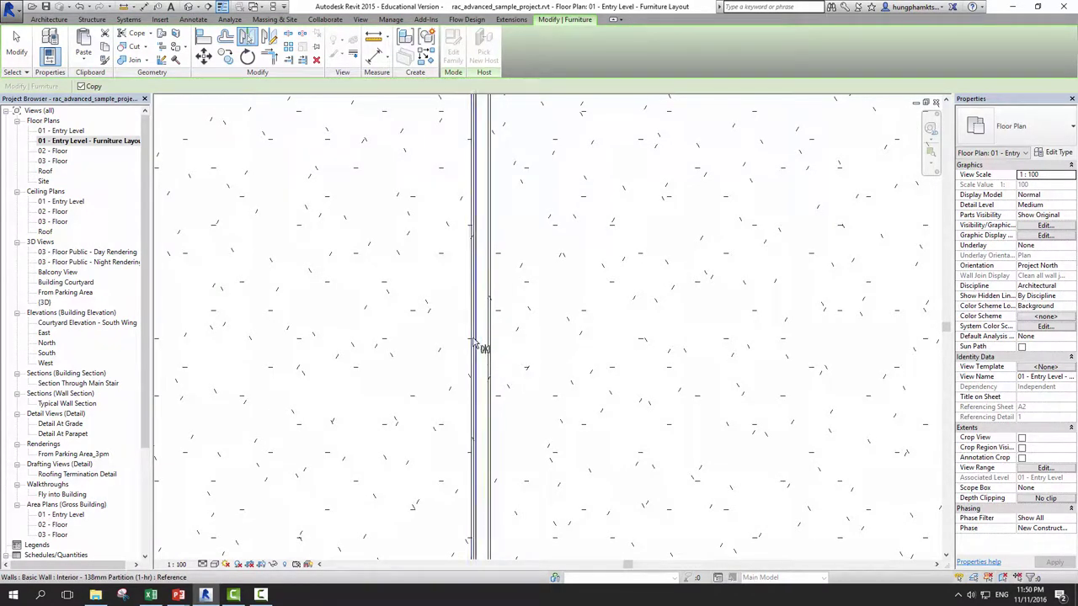
scroll(479, 349, down, 2)
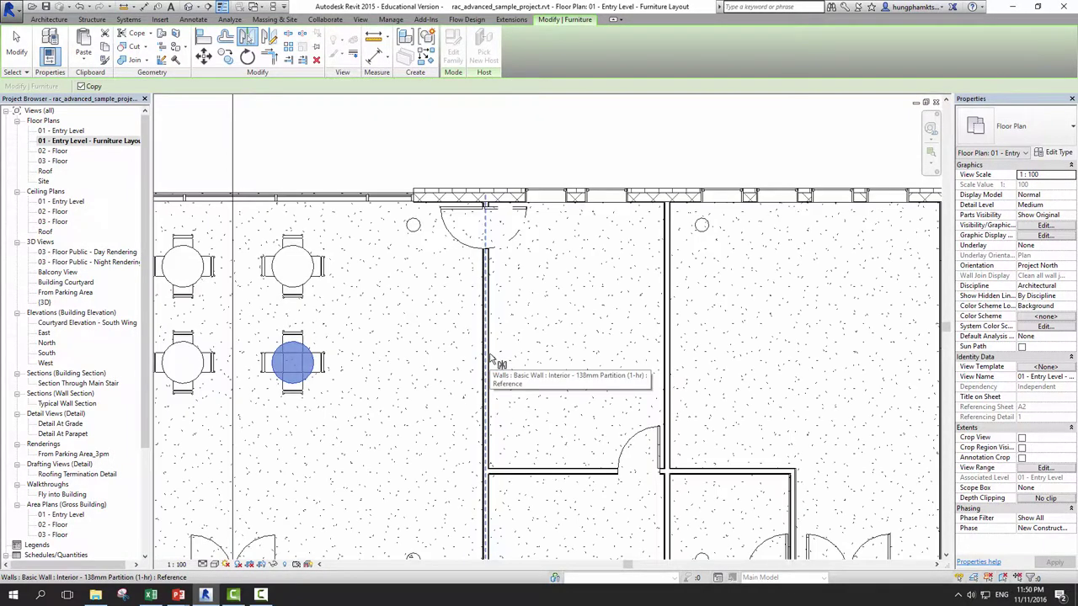
scroll(488, 358, down, 1)
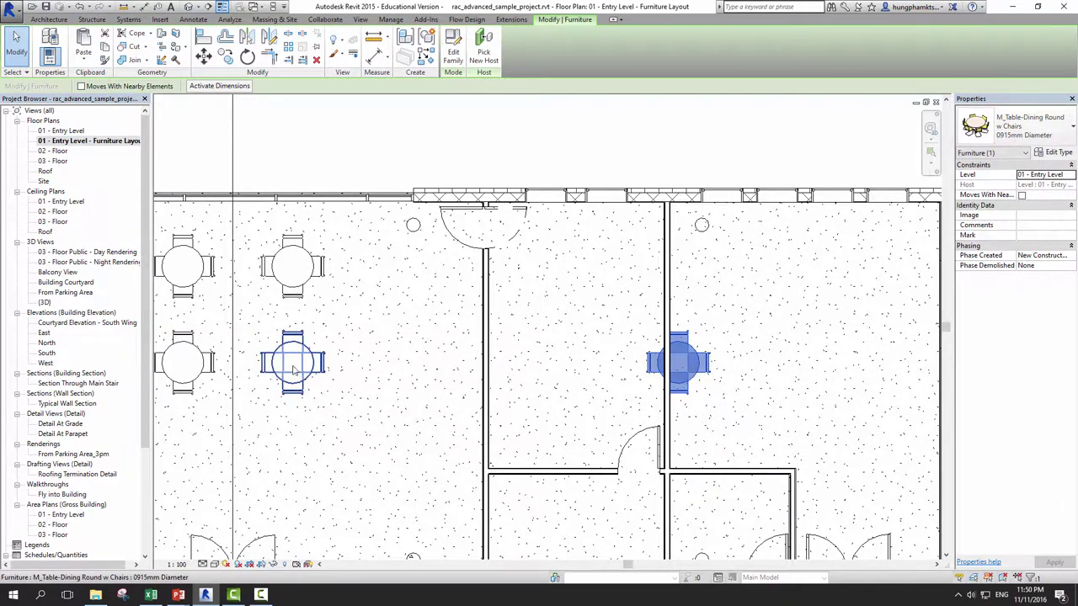
middle_drag(457, 438, 464, 436)
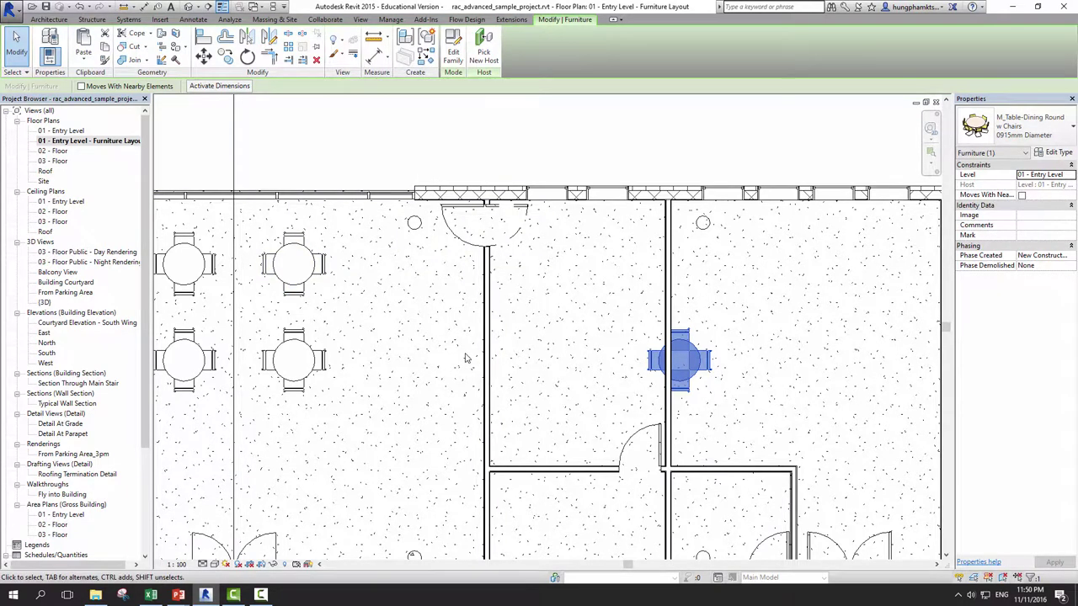
middle_drag(287, 371, 383, 311)
- Mirror a copy of another round table across a two-point drawn axis, then reselect the copy
key(Escape)
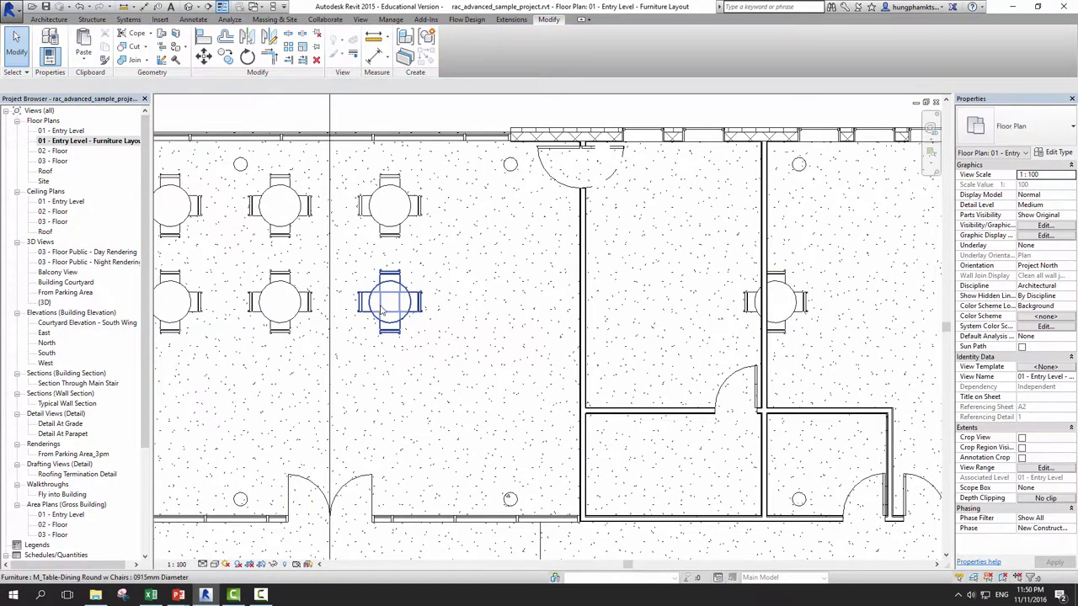
click(394, 329)
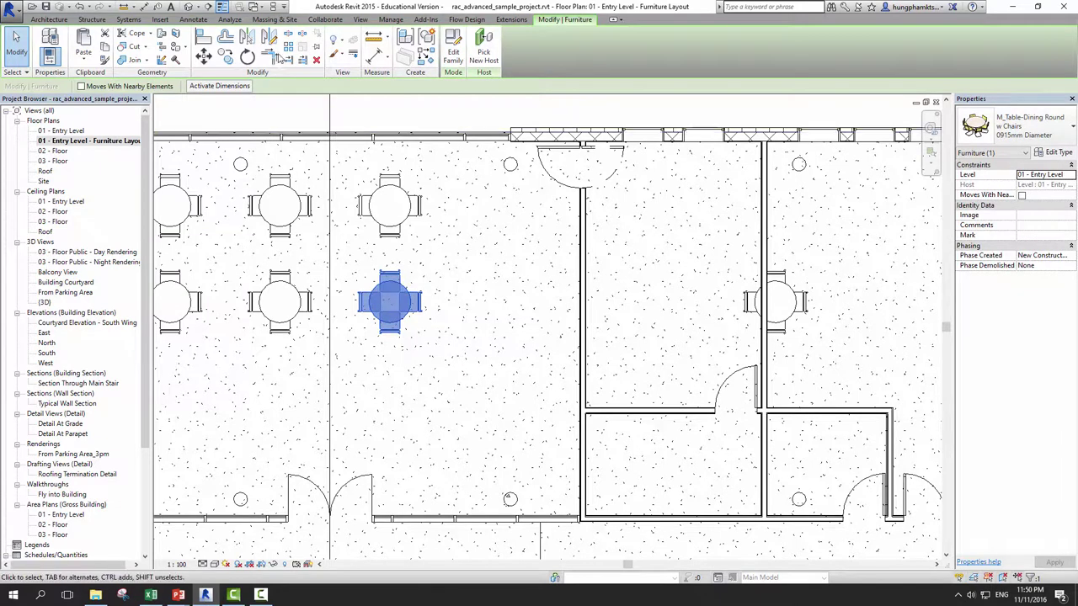
click(270, 41)
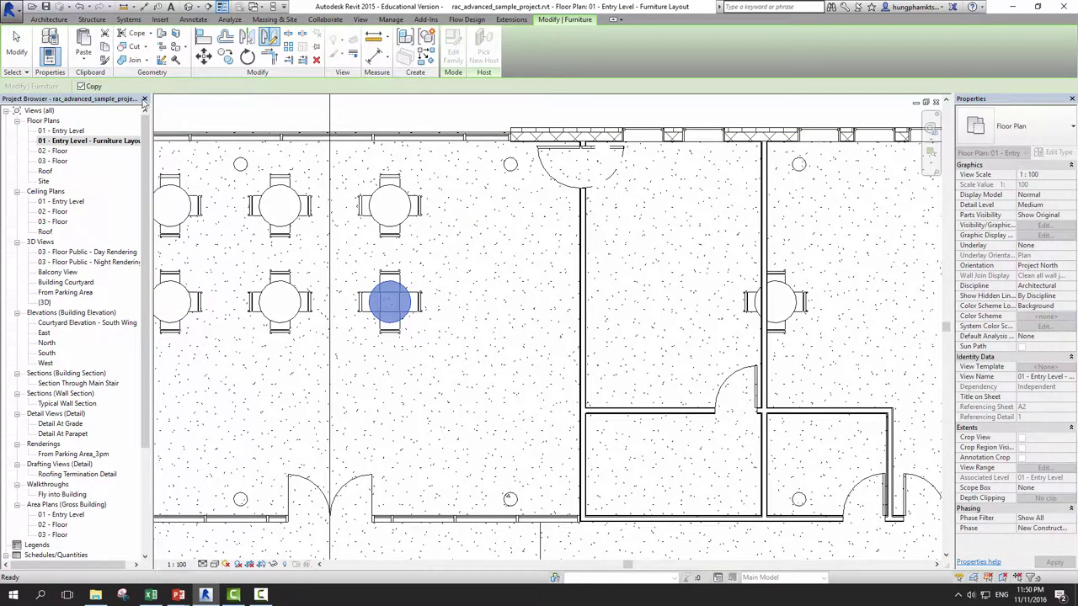
click(497, 304)
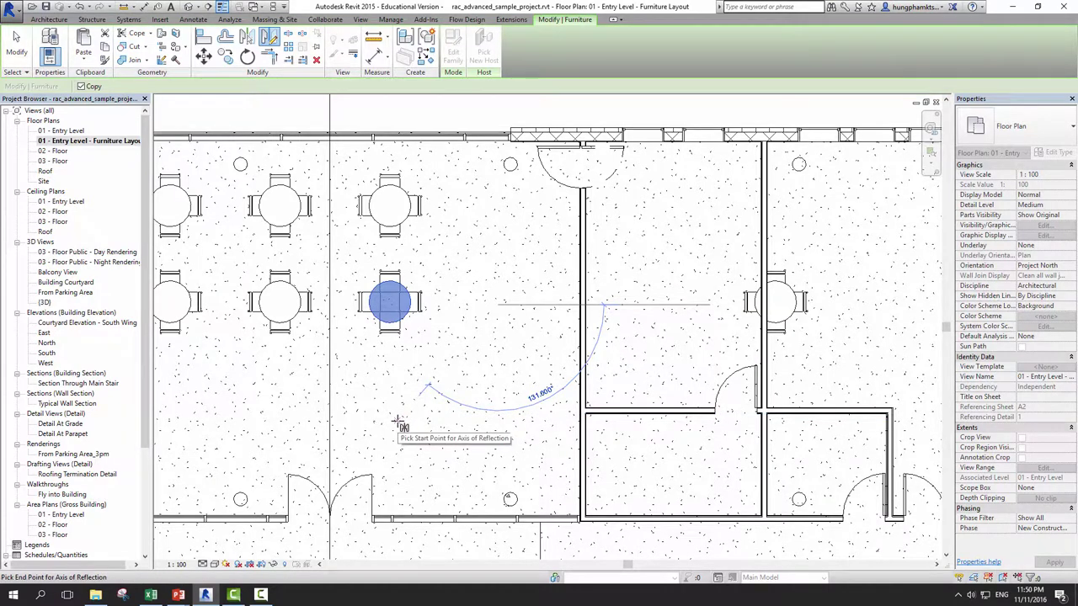
click(498, 452)
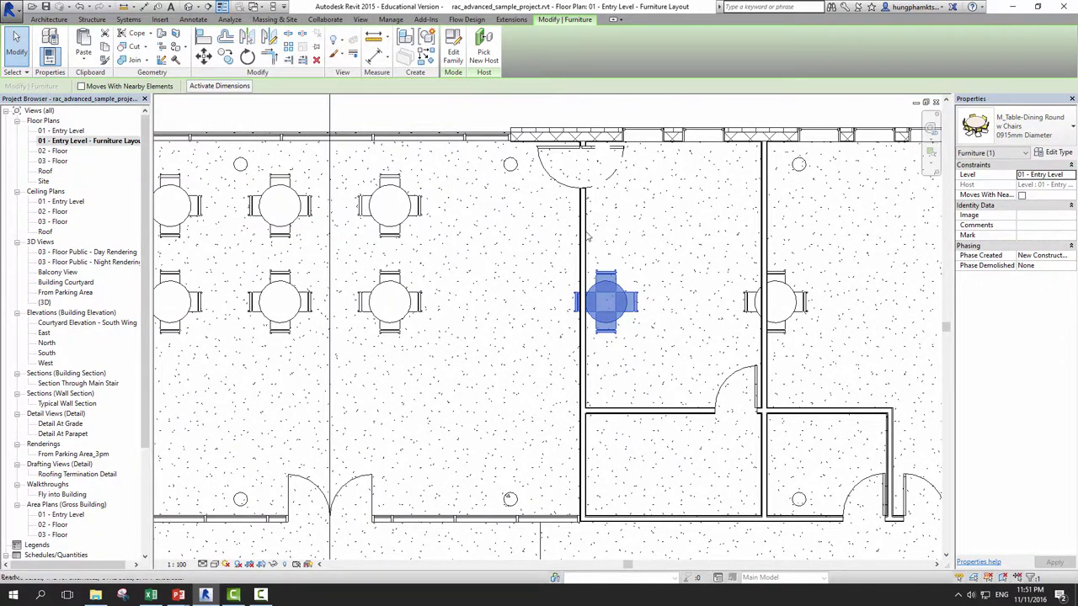
key(Escape)
click(606, 303)
- Delete the mirrored table copy
key(Delete)
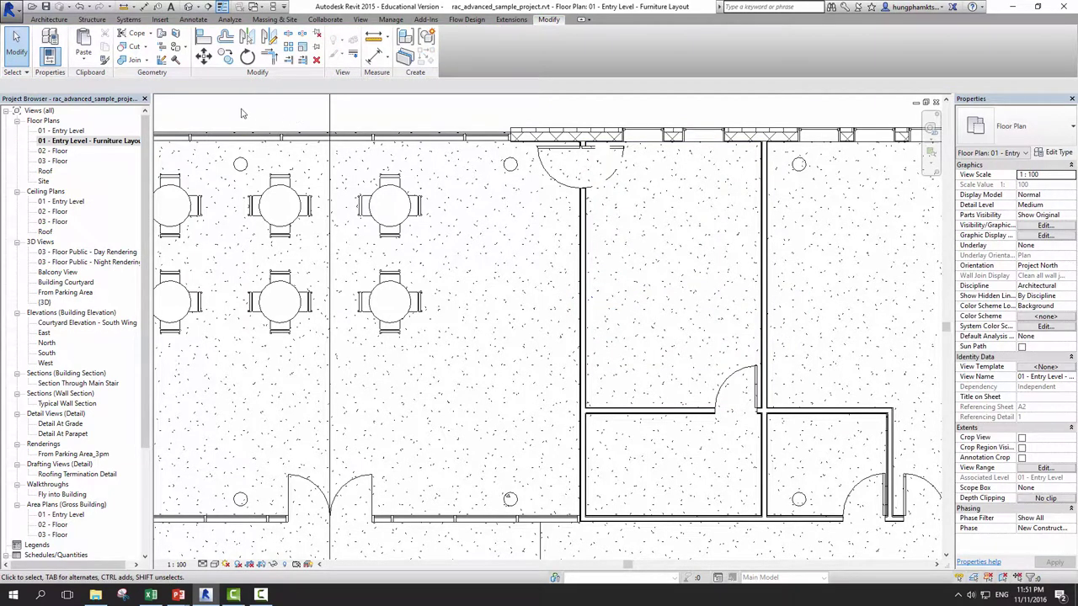
scroll(484, 397, down, 1)
scroll(483, 397, down, 1)
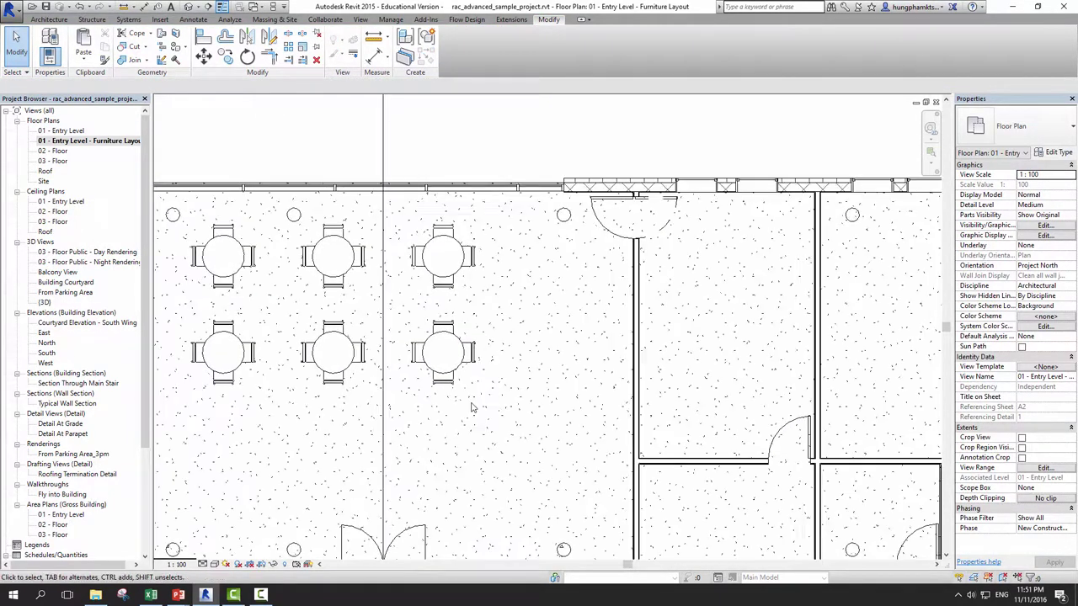
scroll(426, 385, up, 3)
scroll(426, 385, up, 1)
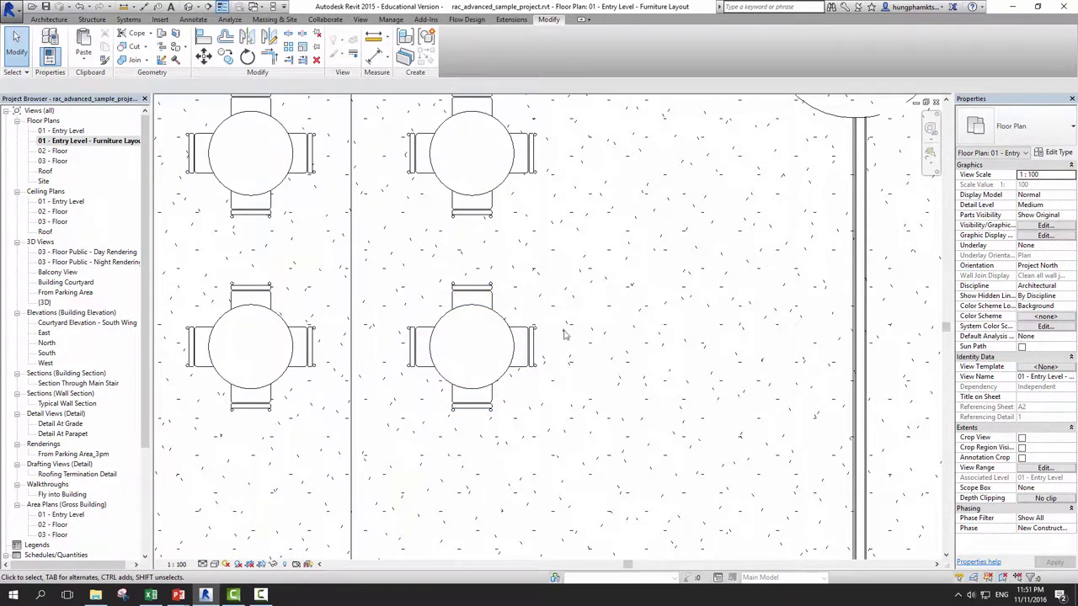
scroll(463, 324, down, 1)
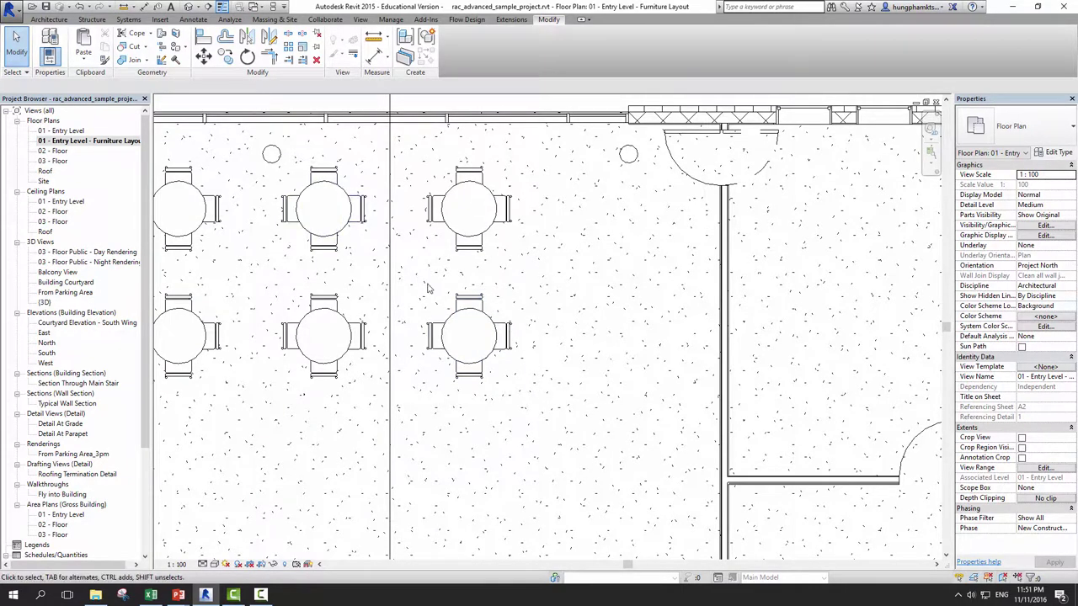
- Rotate the lower third-column dining table 45° in place, with Disjoin on and Copy off
click(462, 311)
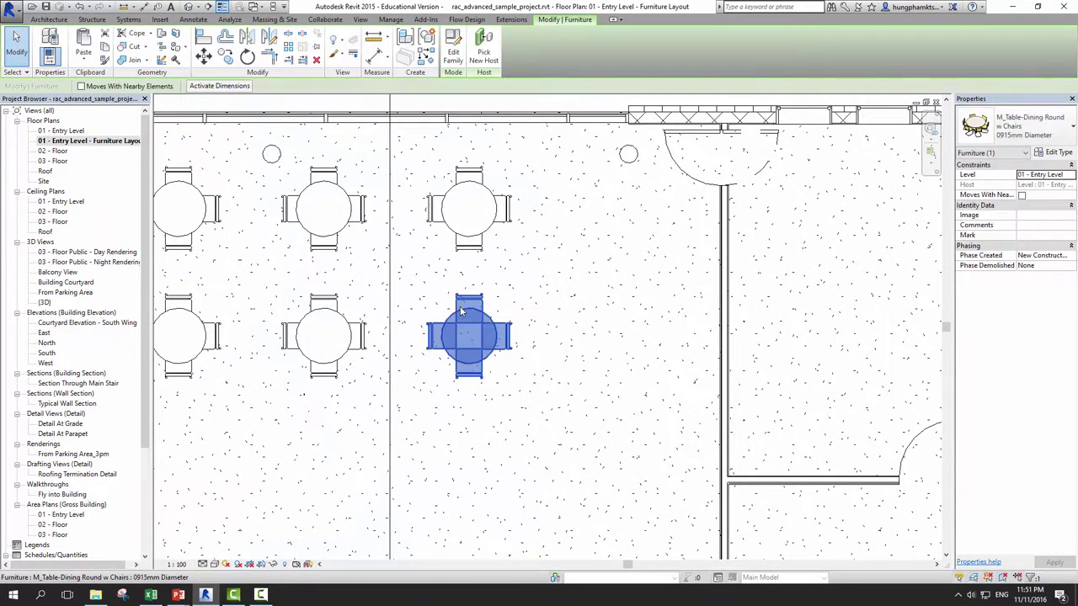
click(248, 56)
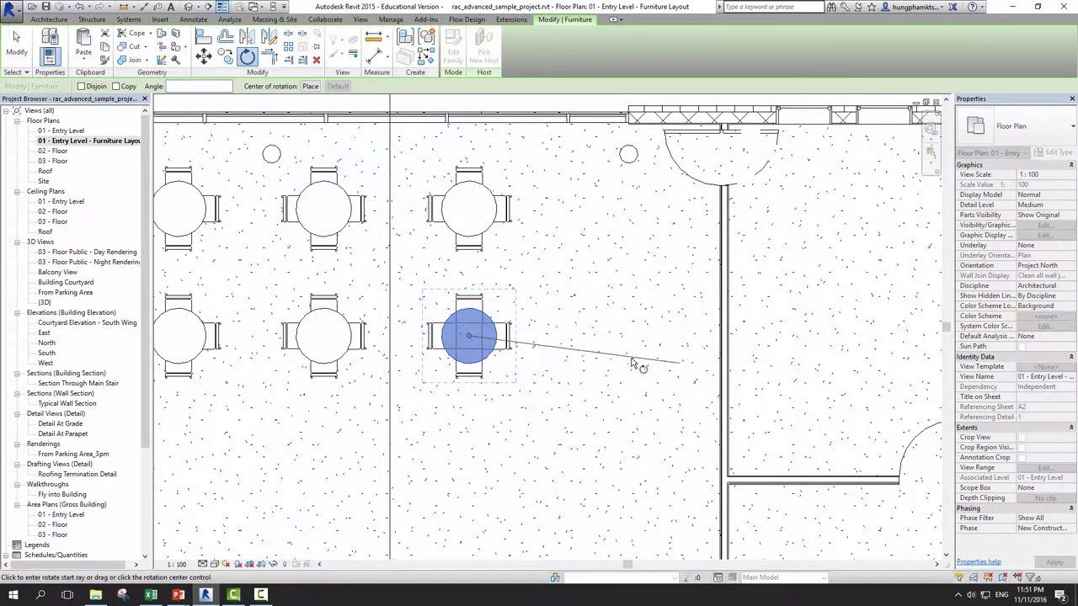
scroll(471, 339, up, 1)
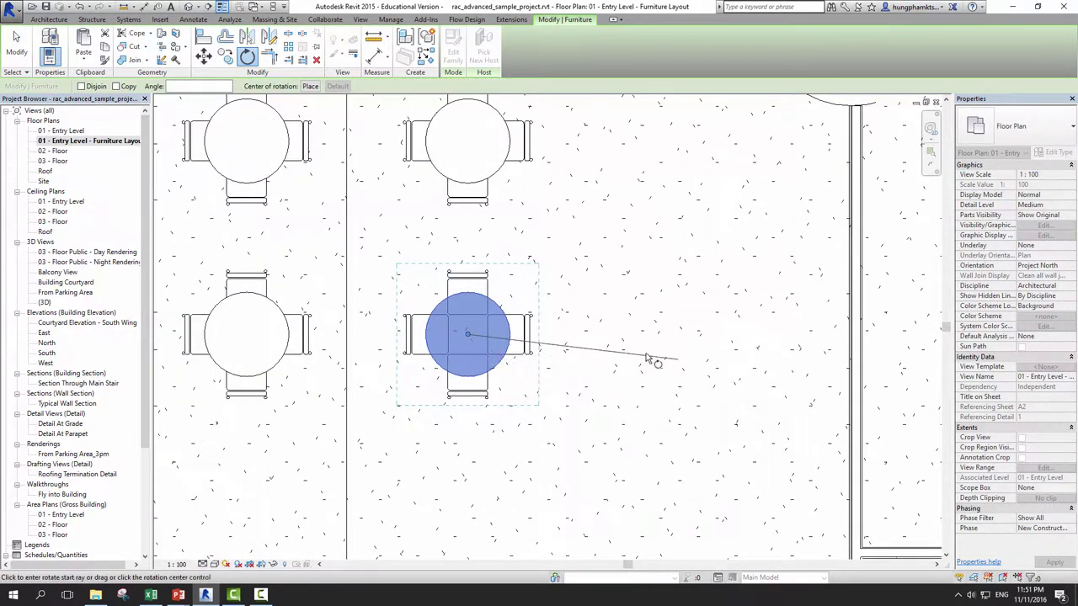
scroll(474, 335, up, 1)
scroll(474, 340, up, 1)
scroll(475, 337, down, 1)
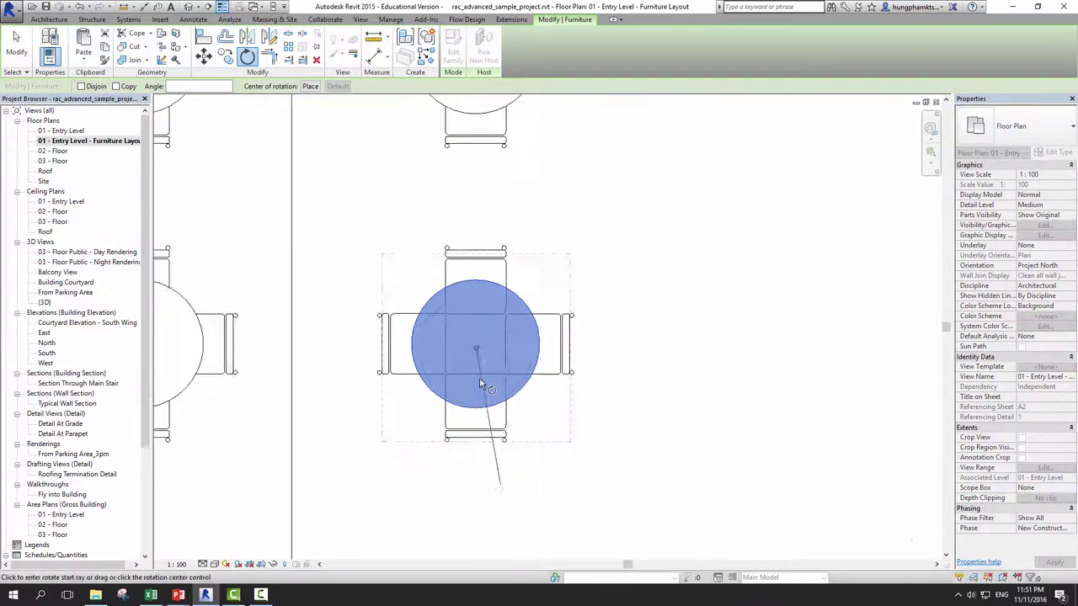
scroll(480, 379, down, 2)
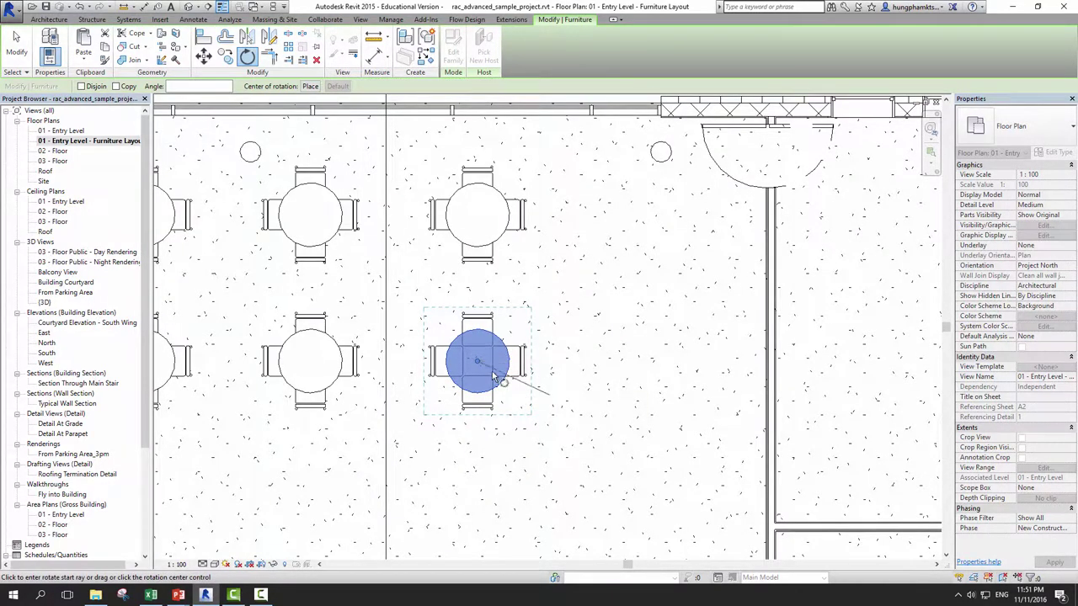
scroll(482, 363, up, 1)
scroll(471, 358, up, 1)
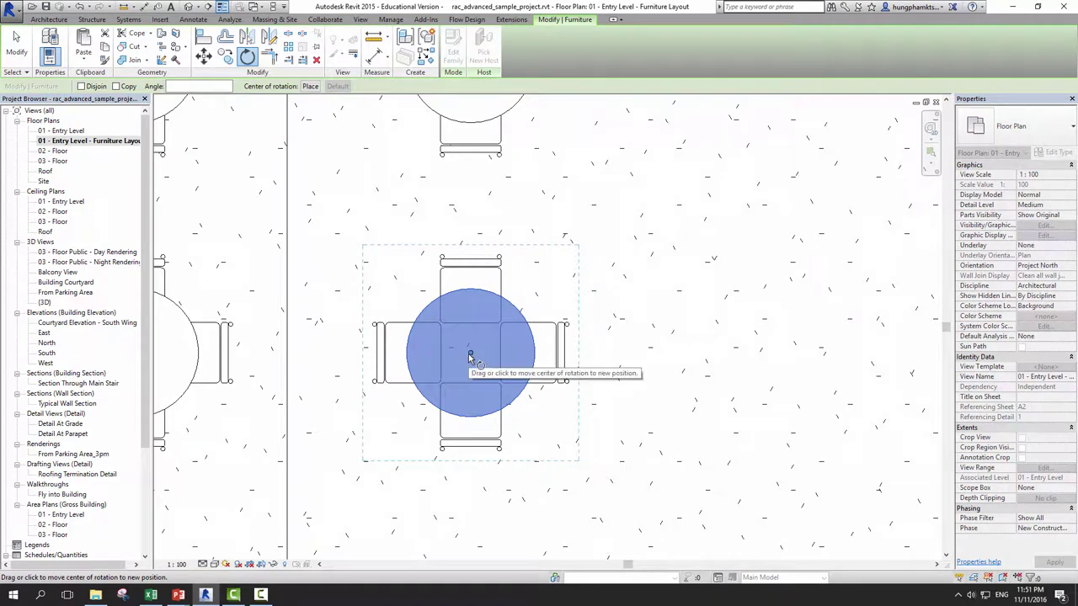
scroll(484, 371, down, 1)
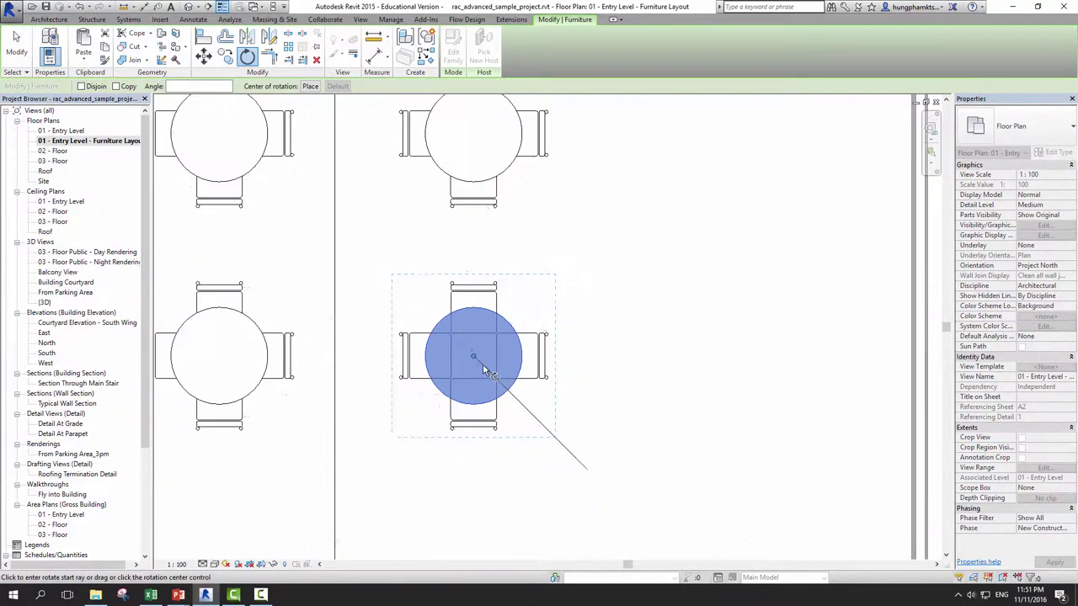
click(116, 87)
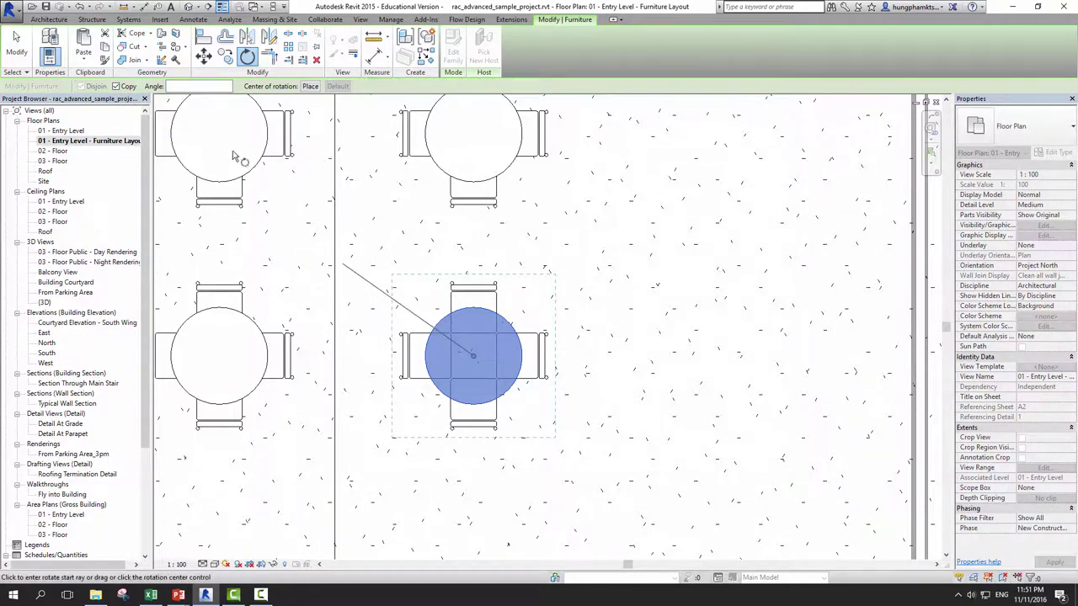
click(116, 87)
click(80, 86)
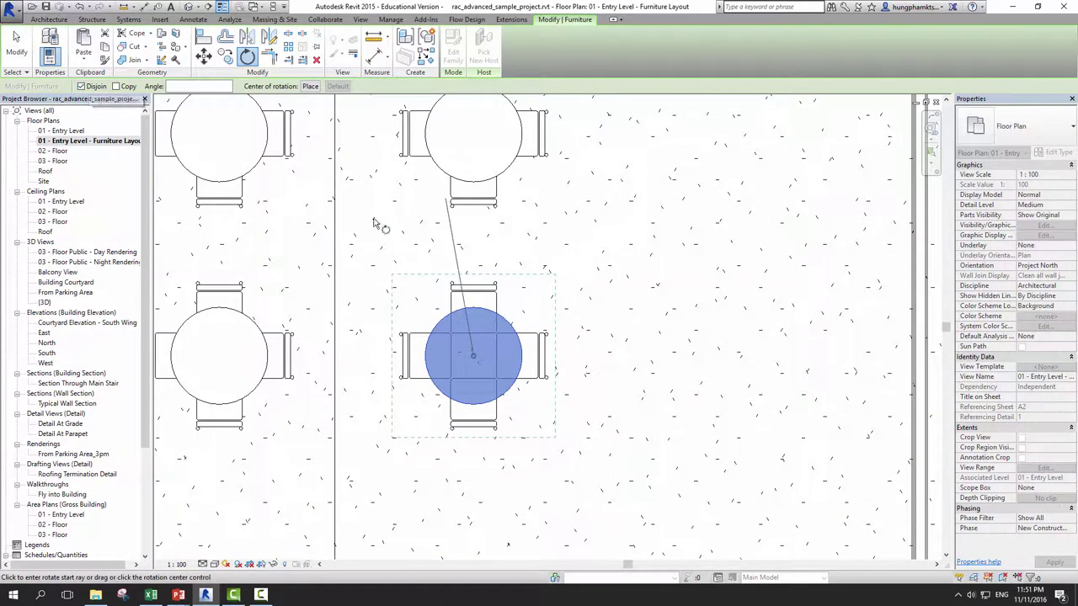
click(194, 86)
text(45)
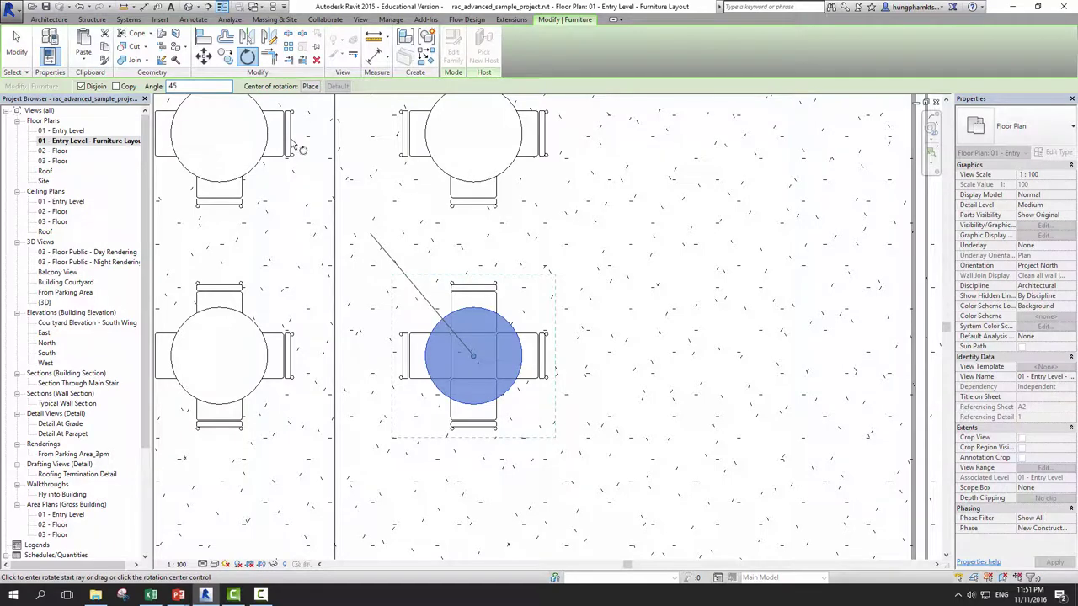
key(Return)
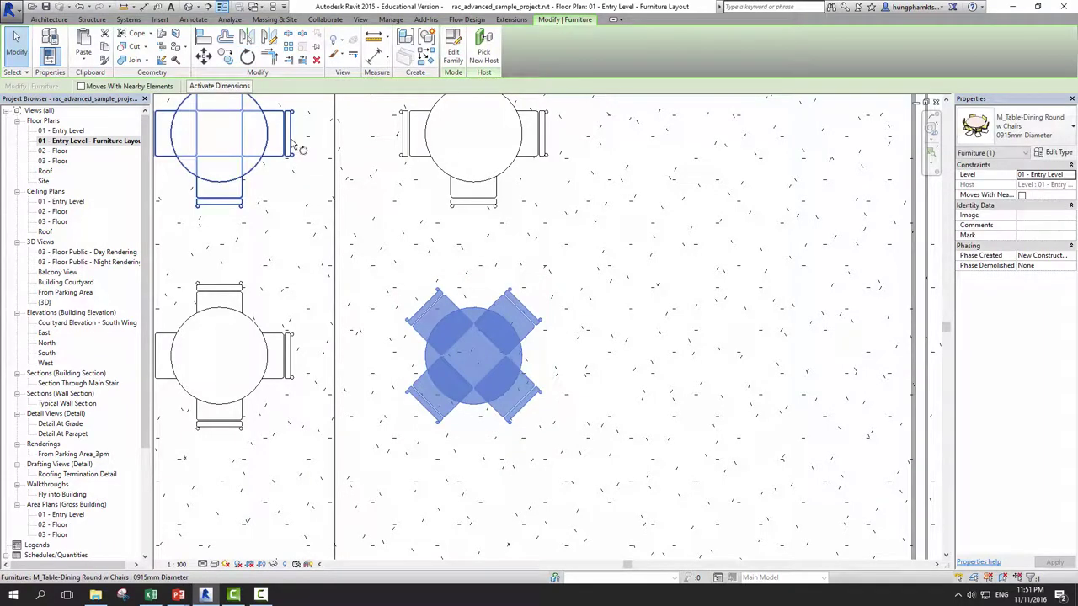
scroll(475, 383, down, 2)
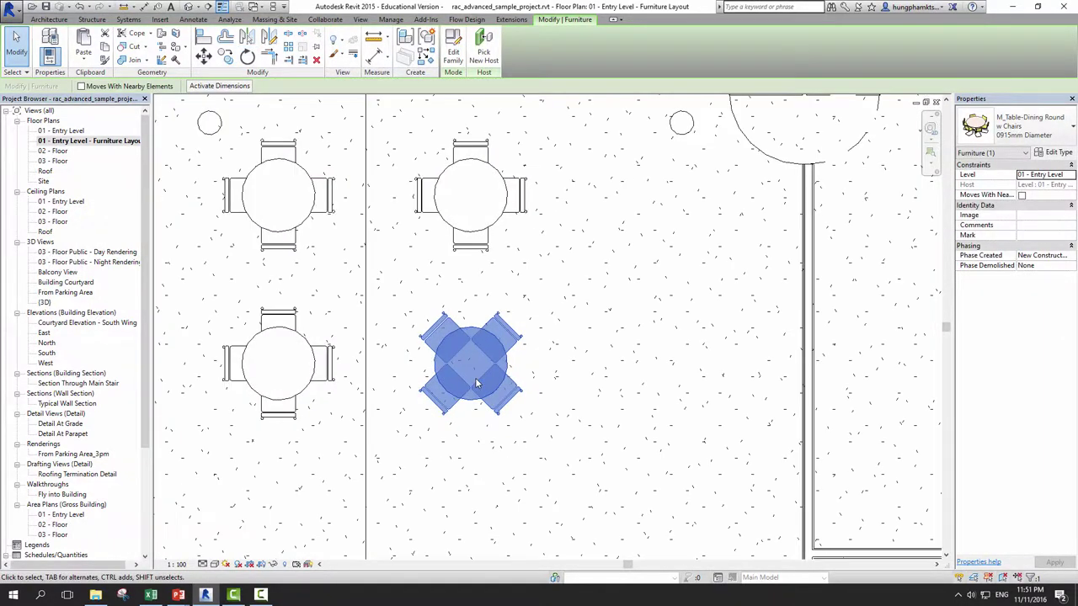
- Rotate the table again by picking start and end rays so its chairs sit square
click(247, 57)
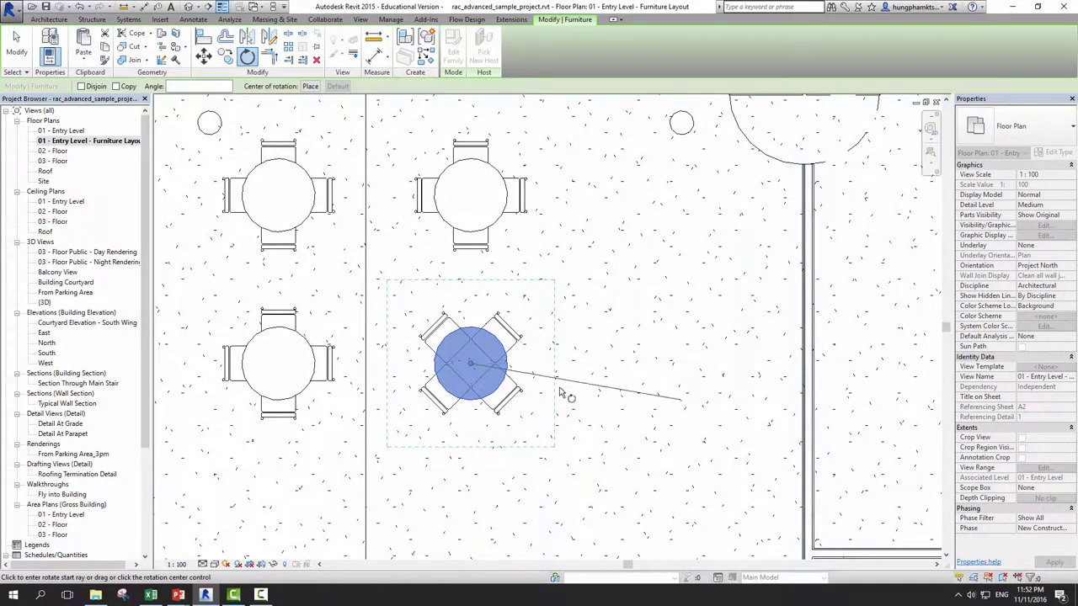
scroll(523, 371, up, 2)
scroll(558, 371, up, 1)
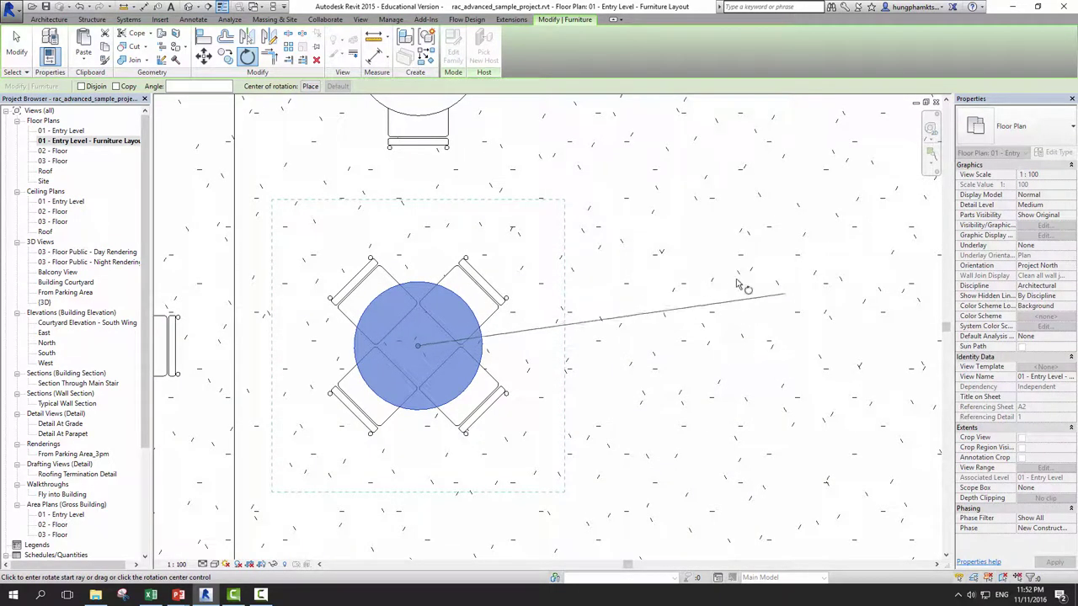
click(731, 348)
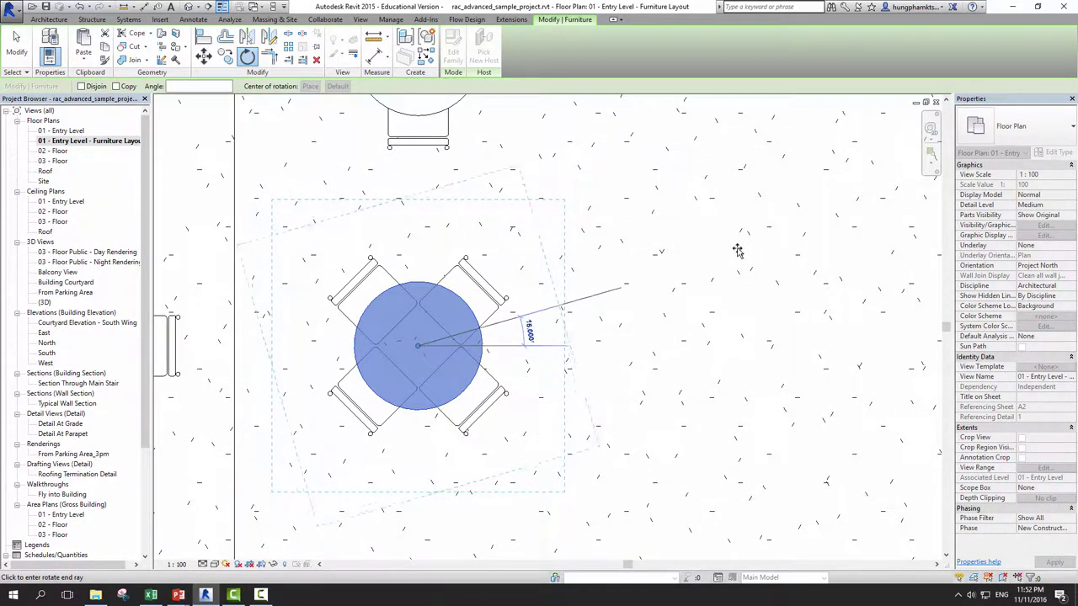
text(45)
click(712, 425)
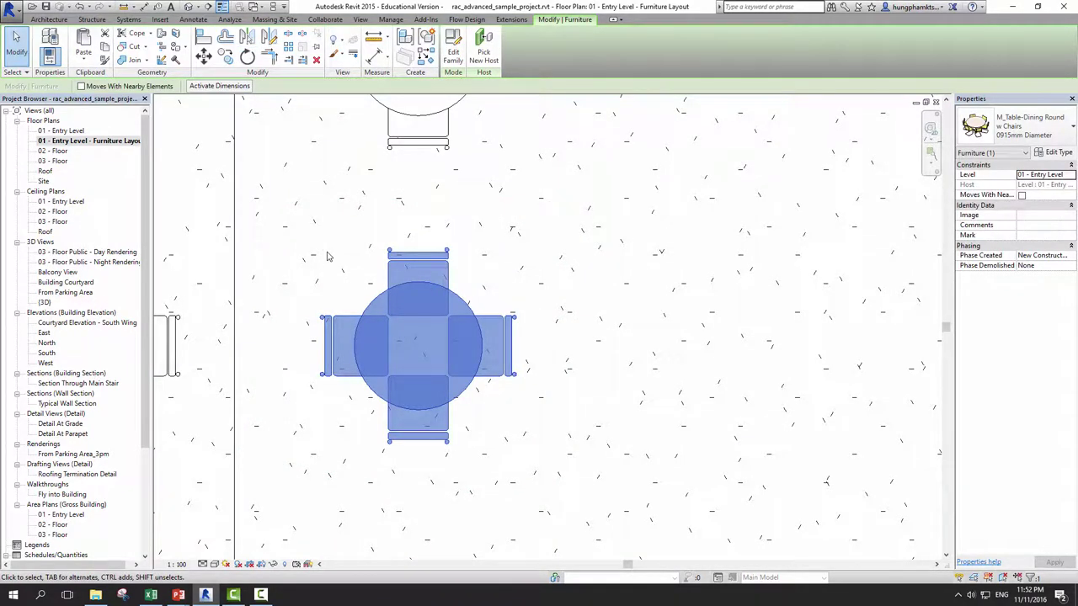
scroll(404, 287, down, 3)
- Draw a diagonal model line starting beside the dining tables
scroll(493, 329, down, 1)
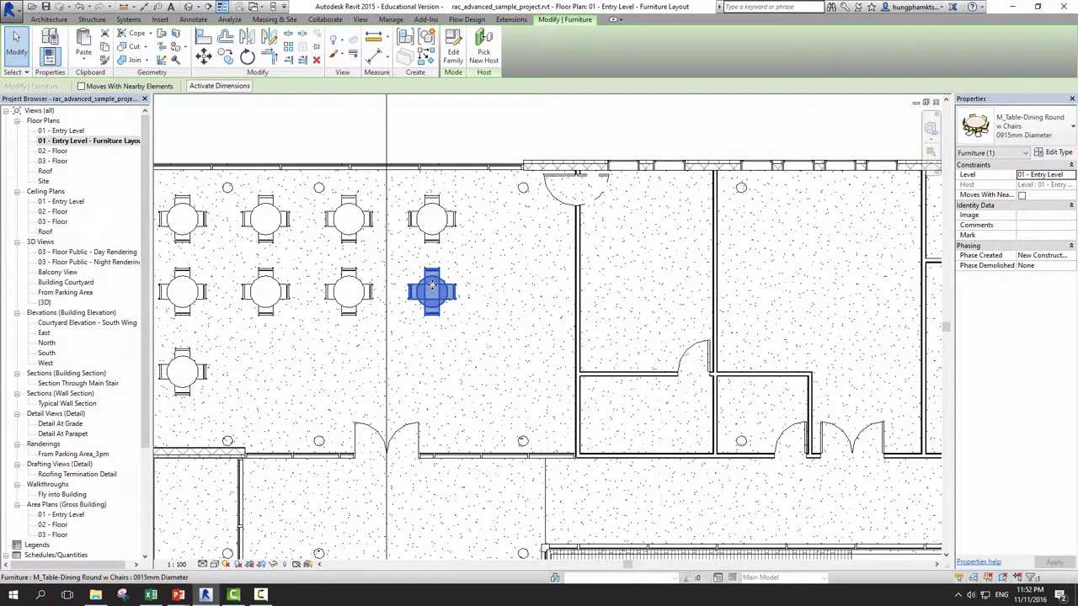
scroll(431, 286, down, 2)
scroll(489, 245, down, 2)
scroll(488, 244, down, 2)
scroll(505, 236, up, 1)
mouse_move(488, 278)
middle_down()
mouse_move(522, 229)
mouse_move(480, 364)
middle_up()
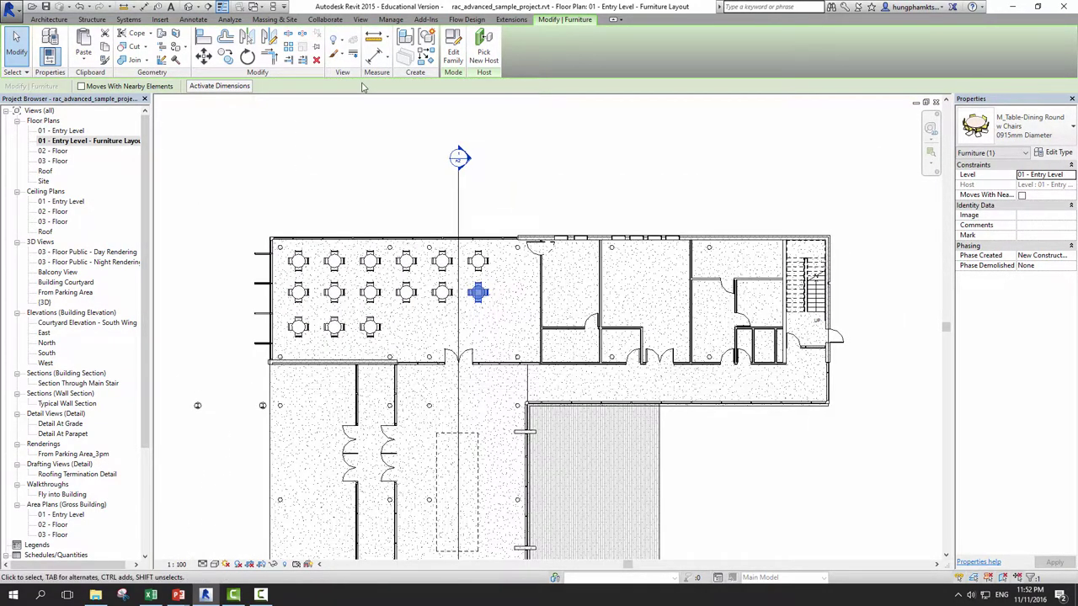
click(48, 20)
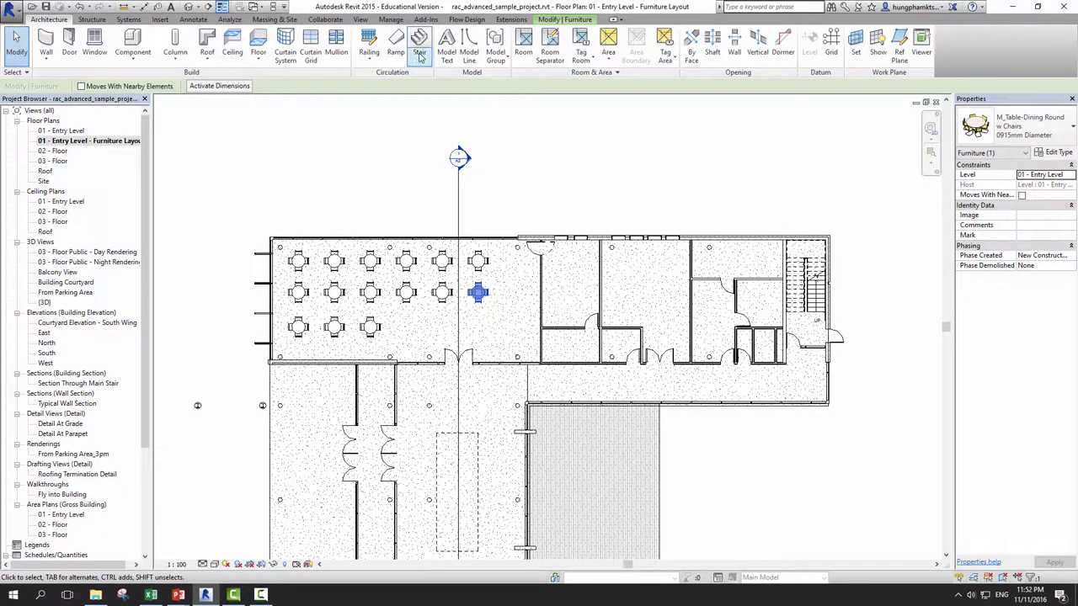
click(469, 46)
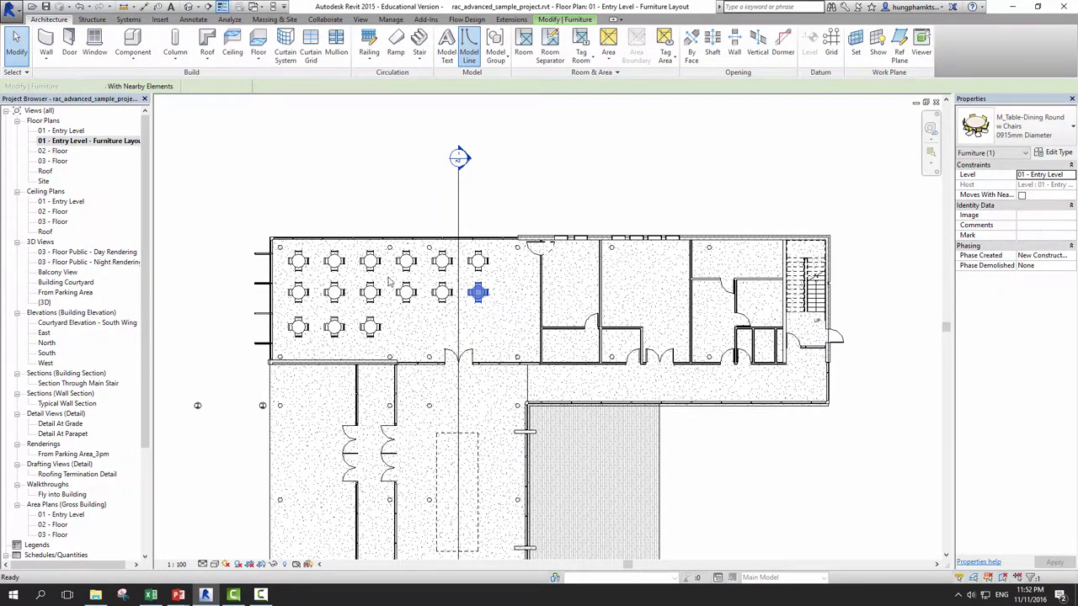
scroll(390, 287, up, 4)
click(446, 327)
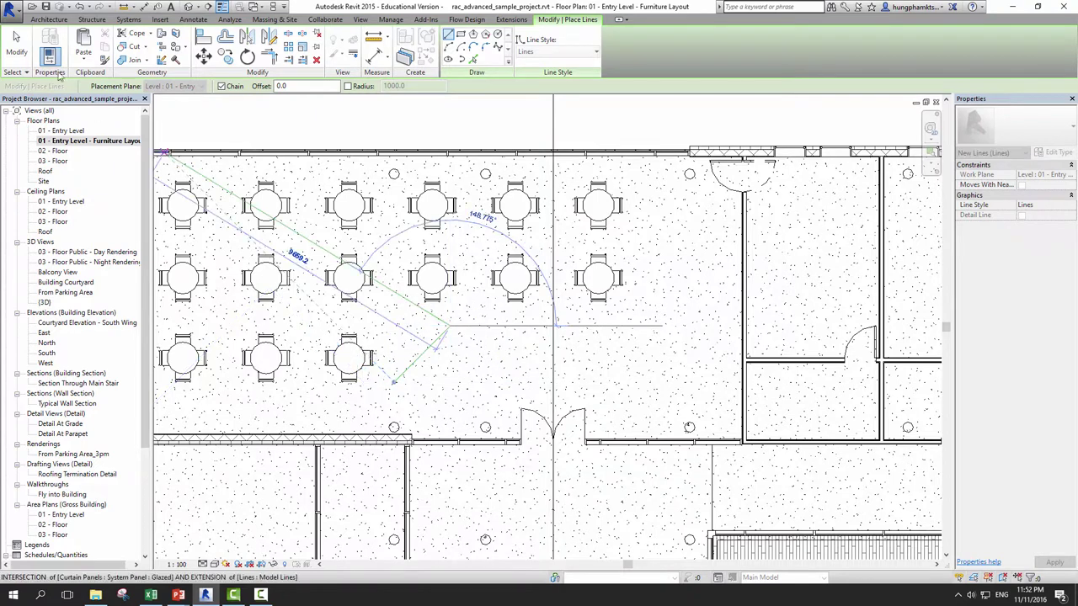
key(Escape)
key(Escape)
- Stretch the line's upper end onto the table's chair corner, making it 3240 long
scroll(401, 387, up, 3)
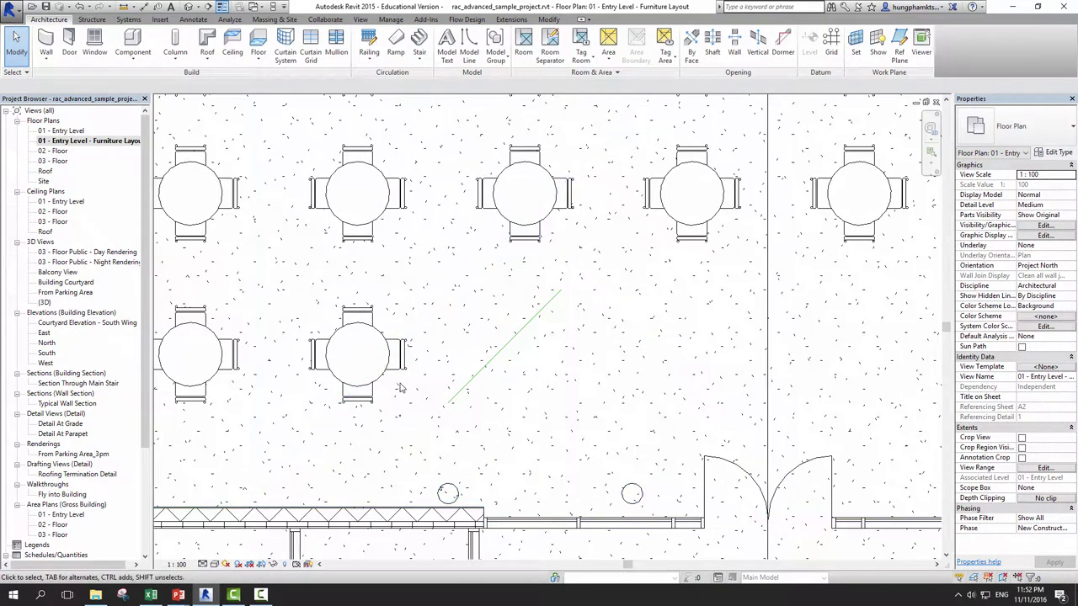
click(373, 387)
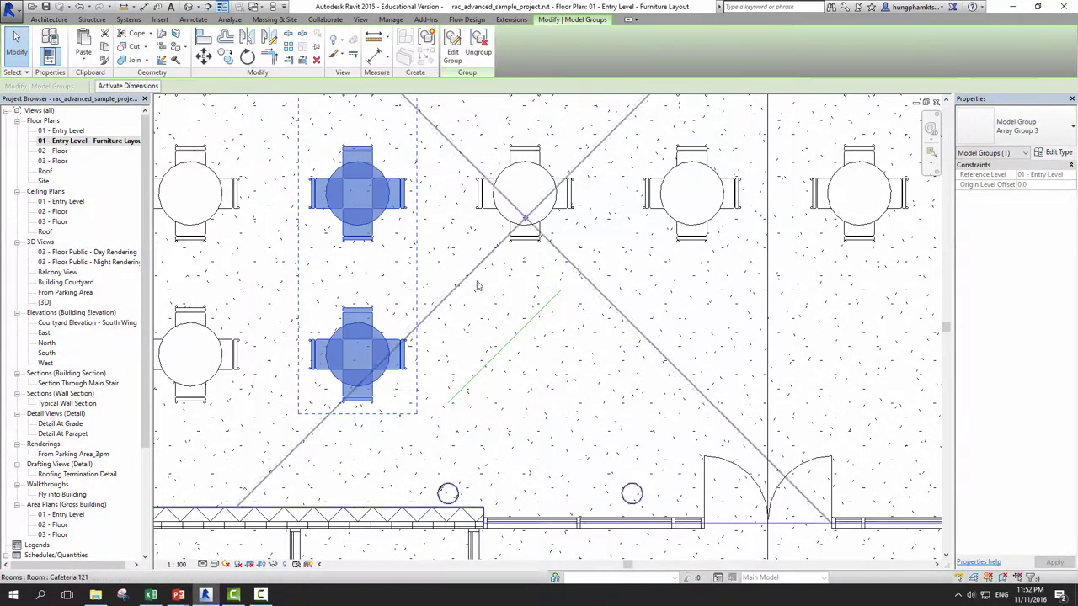
click(522, 246)
middle_drag(522, 246, 479, 336)
click(516, 387)
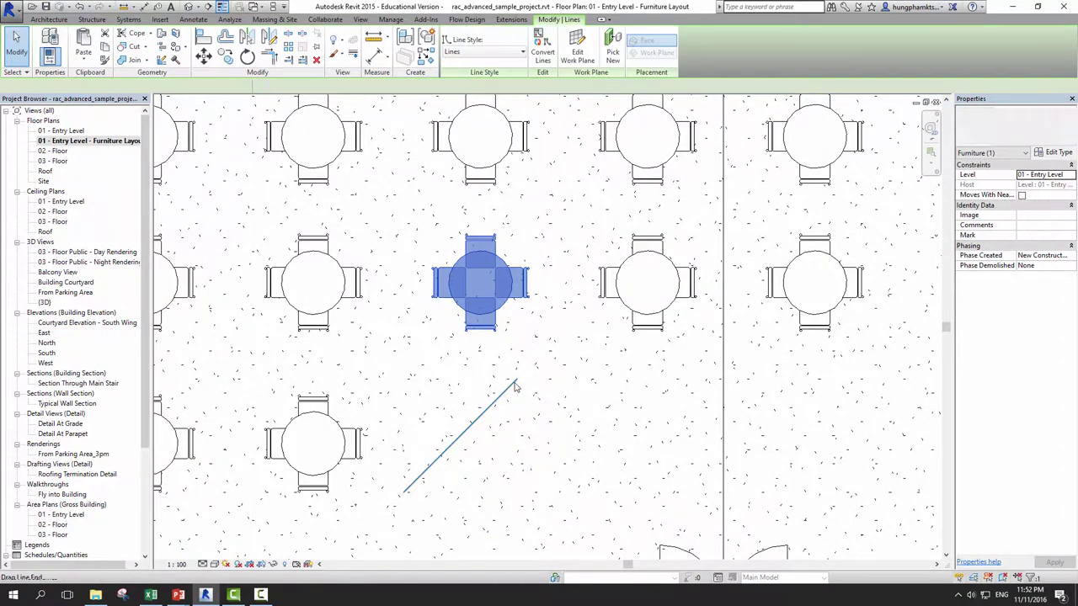
mouse_move(516, 387)
mouse_down()
mouse_move(526, 292)
mouse_move(513, 288)
mouse_up()
scroll(521, 295, up, 2)
scroll(516, 304, up, 2)
scroll(513, 289, up, 2)
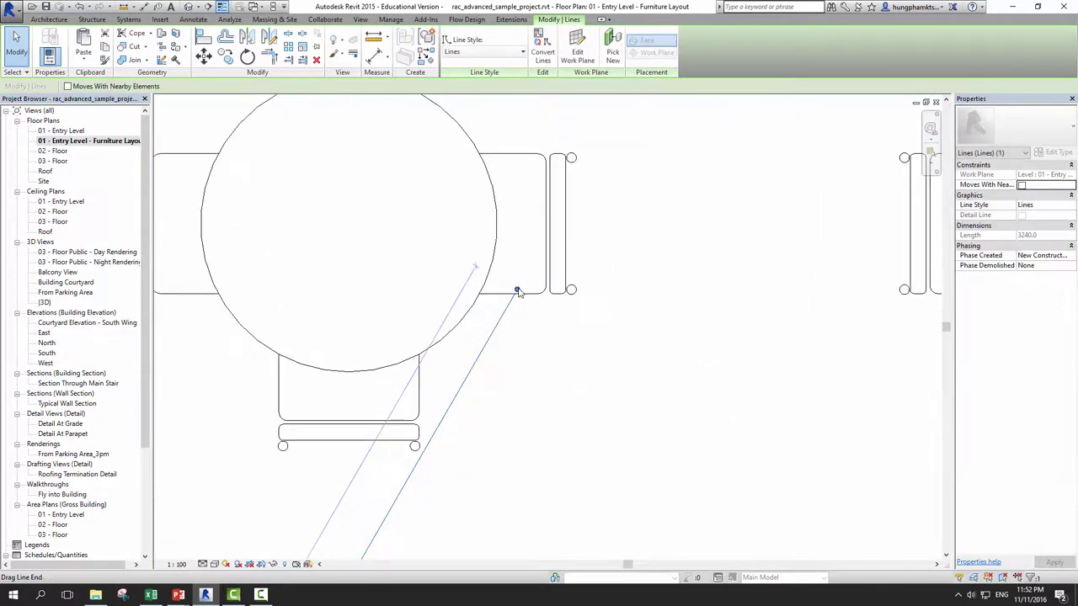
scroll(516, 291, up, 2)
click(544, 339)
scroll(523, 333, down, 3)
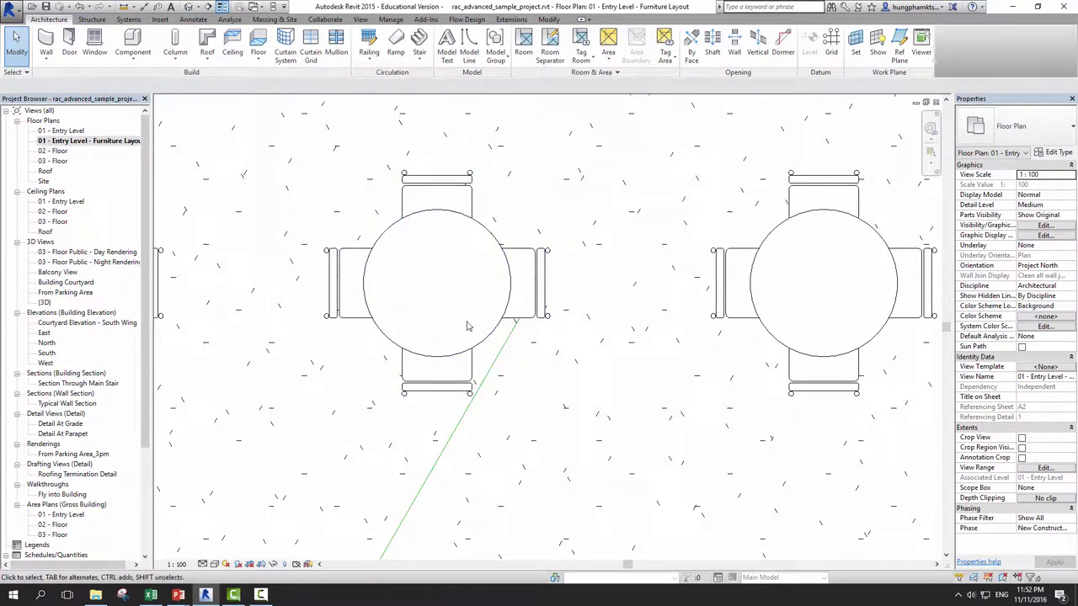
- Select the left round table with chairs and place the rotation centre at its corner
click(461, 355)
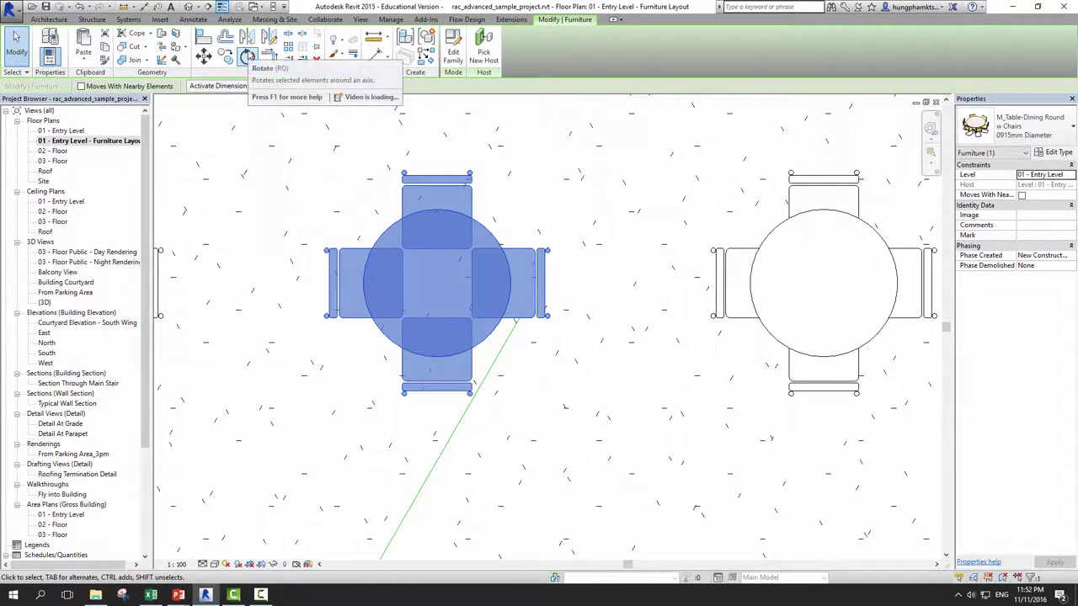
click(248, 55)
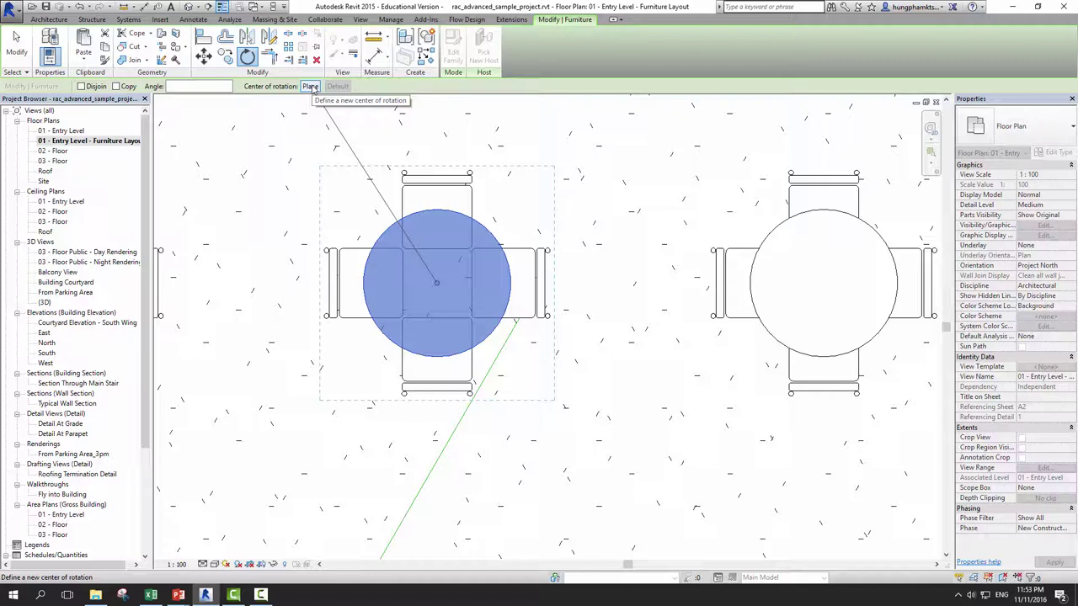
click(310, 87)
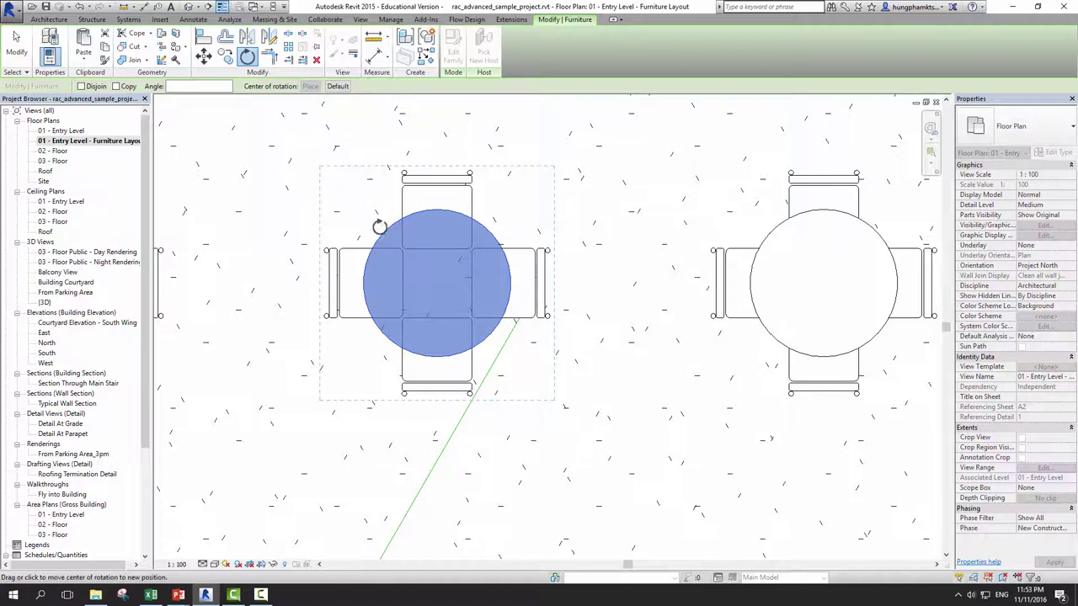
scroll(517, 317, up, 2)
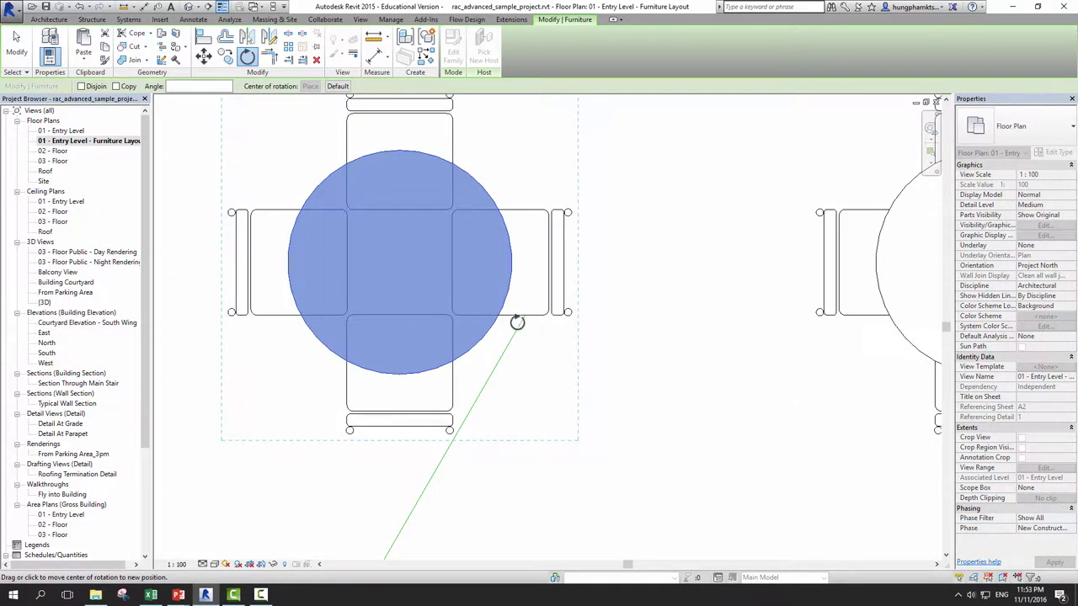
scroll(534, 318, up, 2)
scroll(510, 305, up, 2)
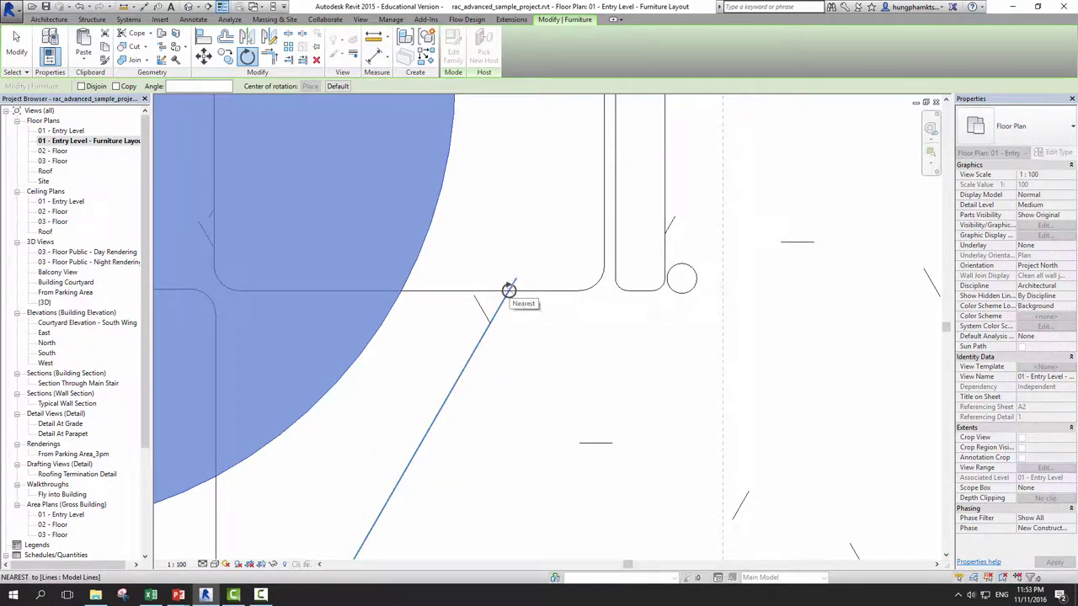
click(509, 290)
- Rotate the table and chairs until they align with the diagonal guide line
scroll(630, 349, down, 2)
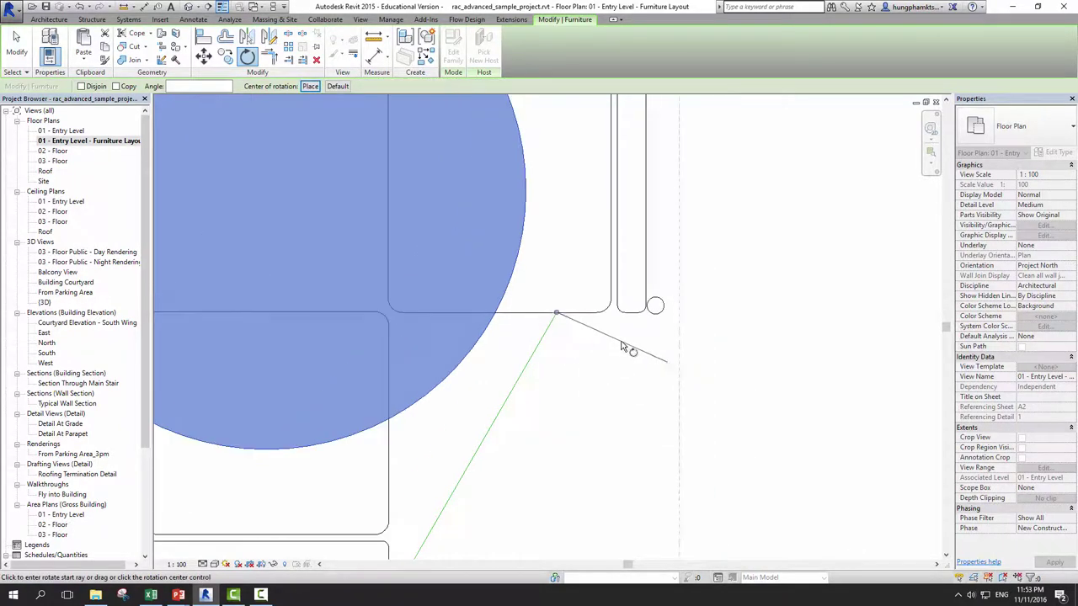
scroll(623, 346, down, 3)
scroll(584, 353, up, 2)
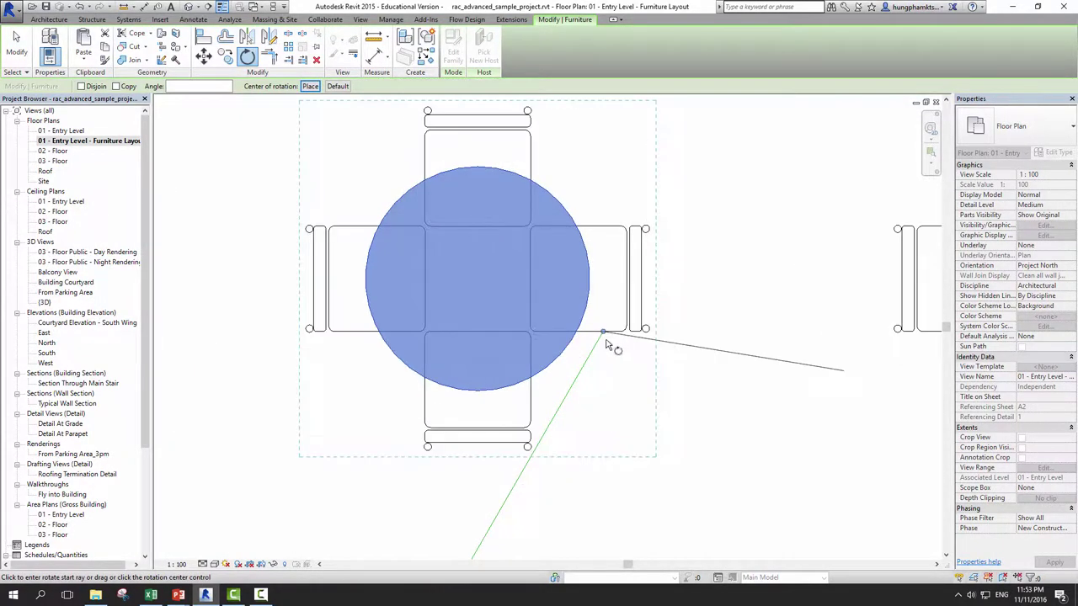
scroll(573, 342, up, 3)
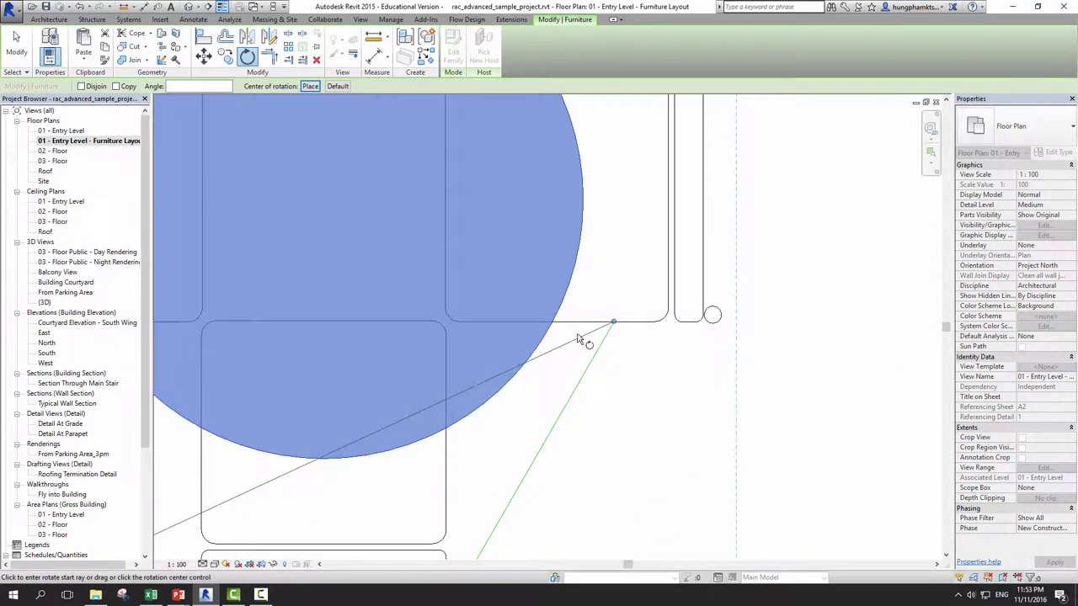
click(484, 321)
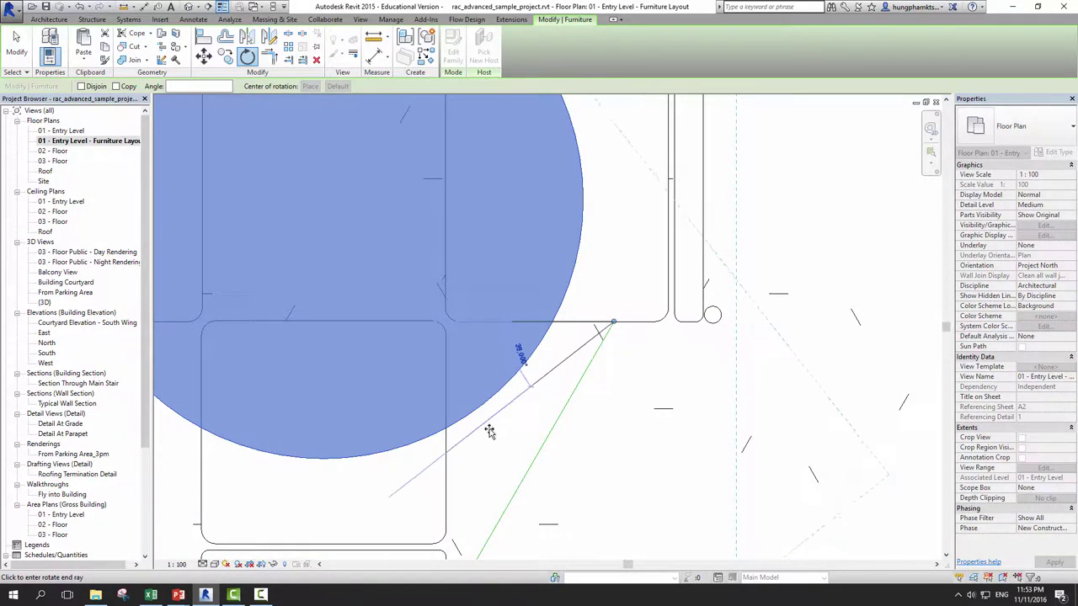
click(523, 485)
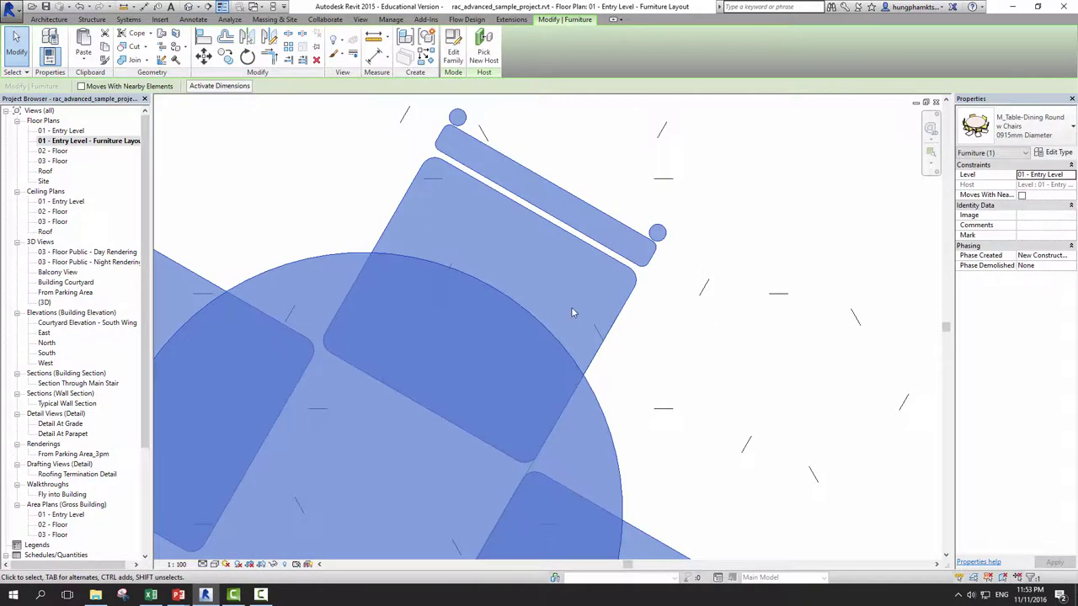
scroll(524, 484, down, 3)
scroll(547, 435, down, 2)
middle_drag(546, 435, 541, 363)
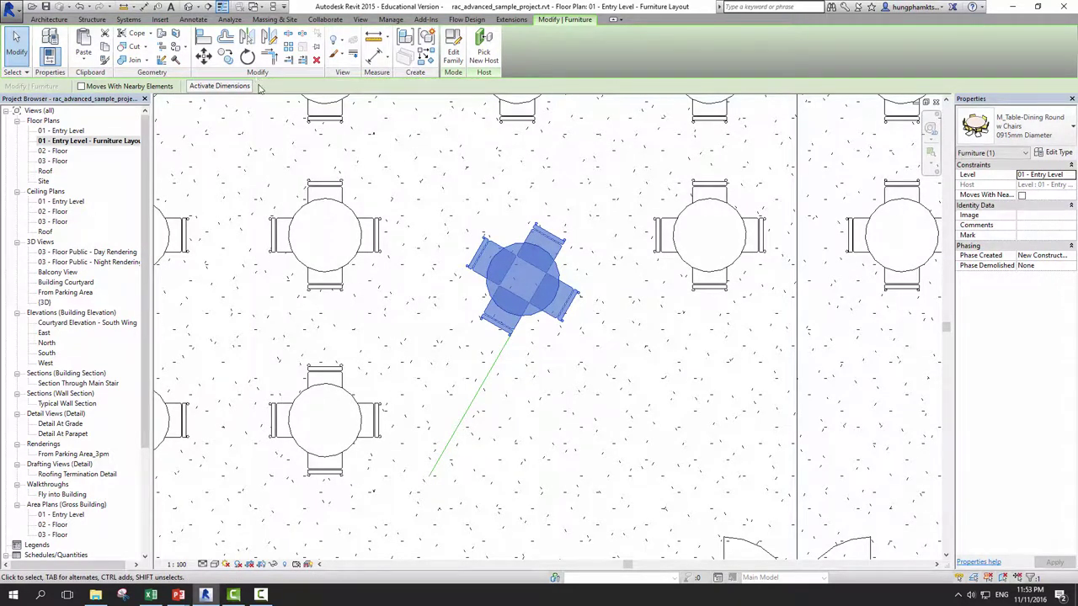
- Delete the diagonal guide line
click(497, 403)
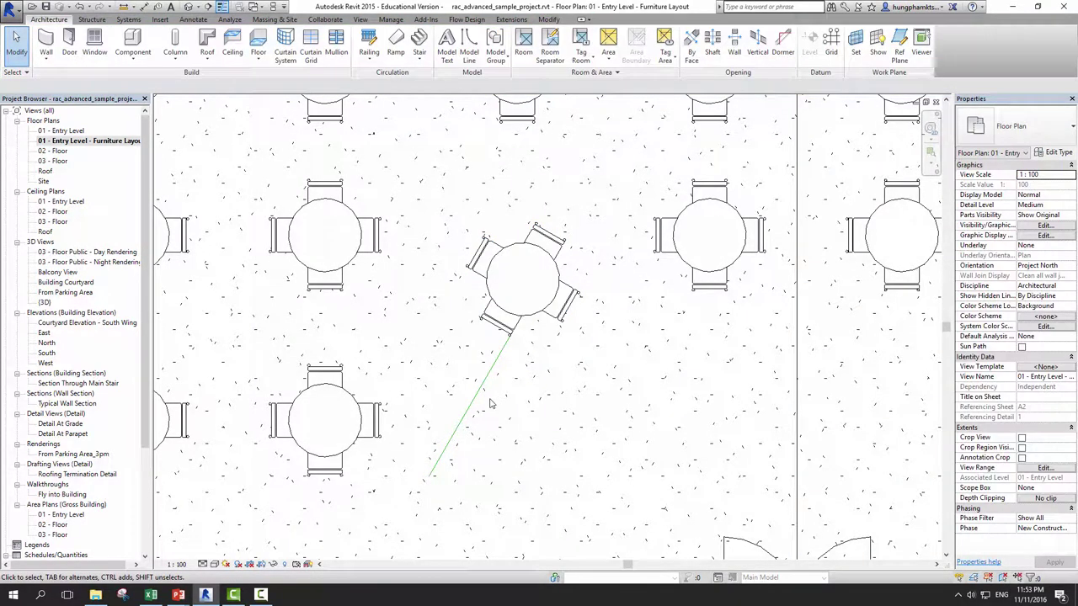
click(473, 397)
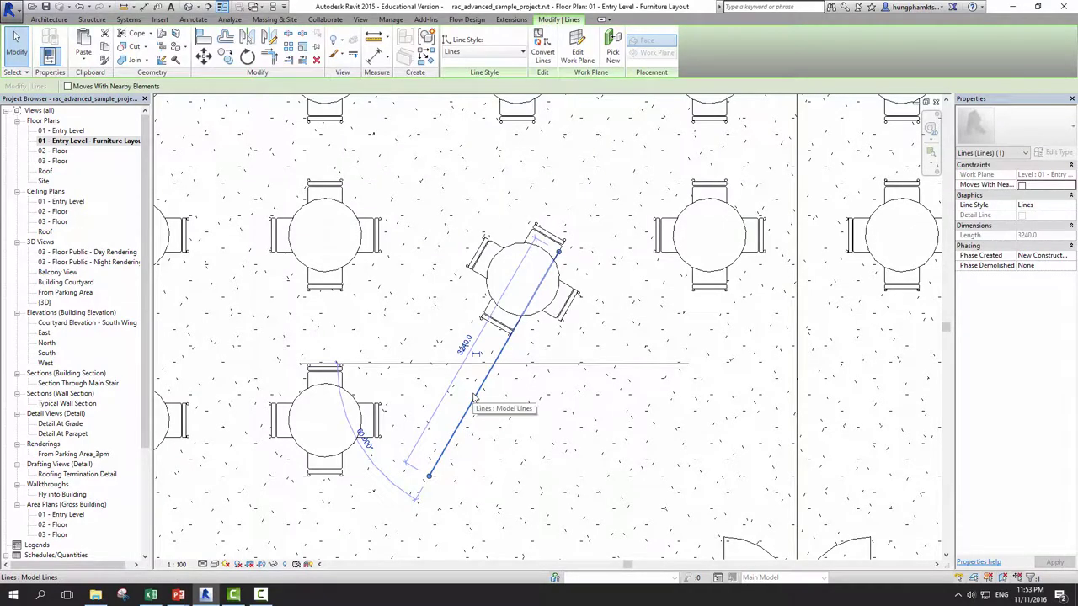
key(Delete)
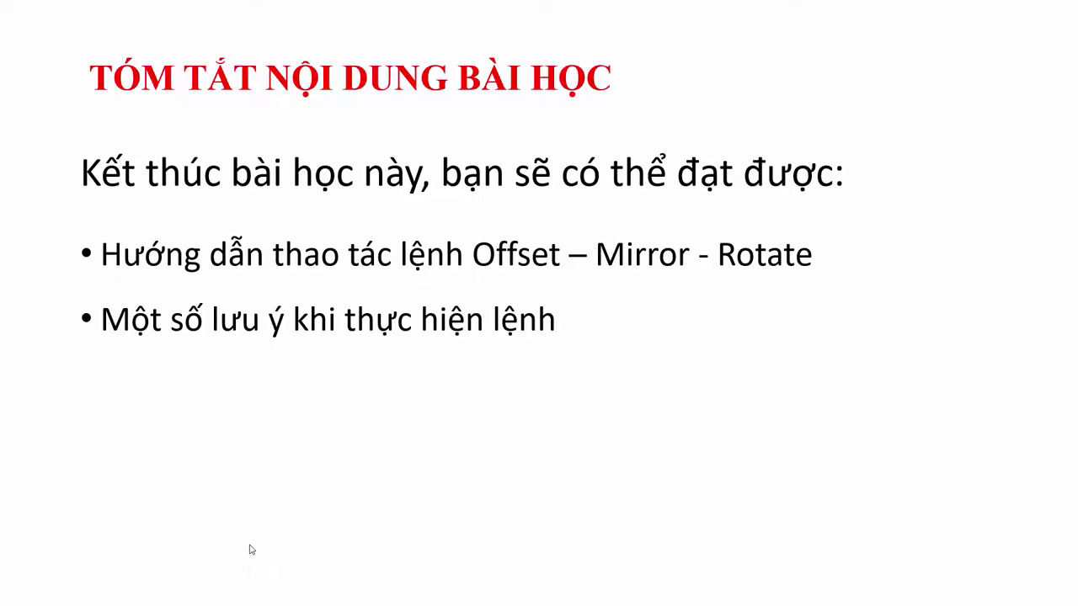